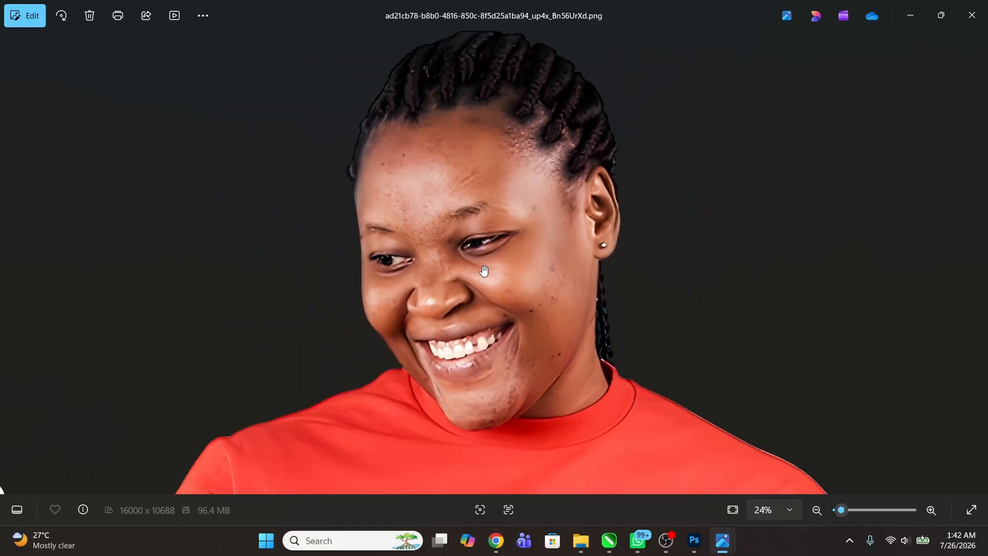
# Step: Compare facial detail in the original 6111f2f580.jpg with the upscaled cutout, then close the image viewer
pyautogui.moveTo(718, 542)
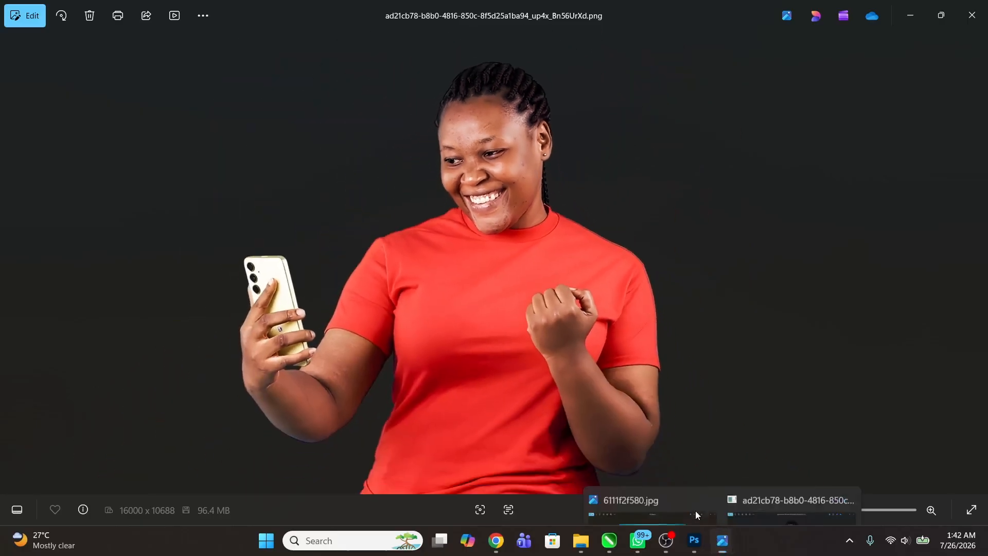
pyautogui.click(652, 465)
pyautogui.scroll(2, 509, 158)
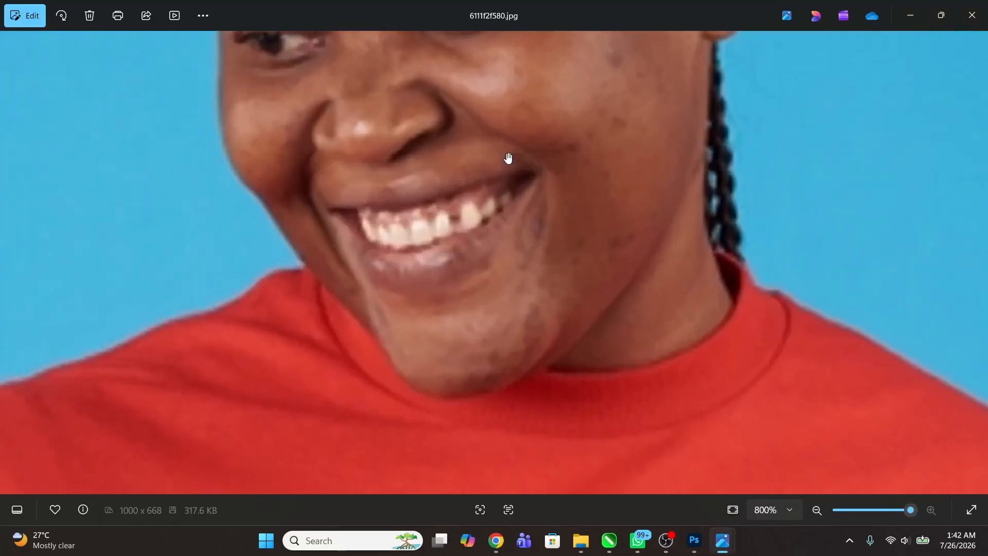
pyautogui.scroll(-6, 448, 186)
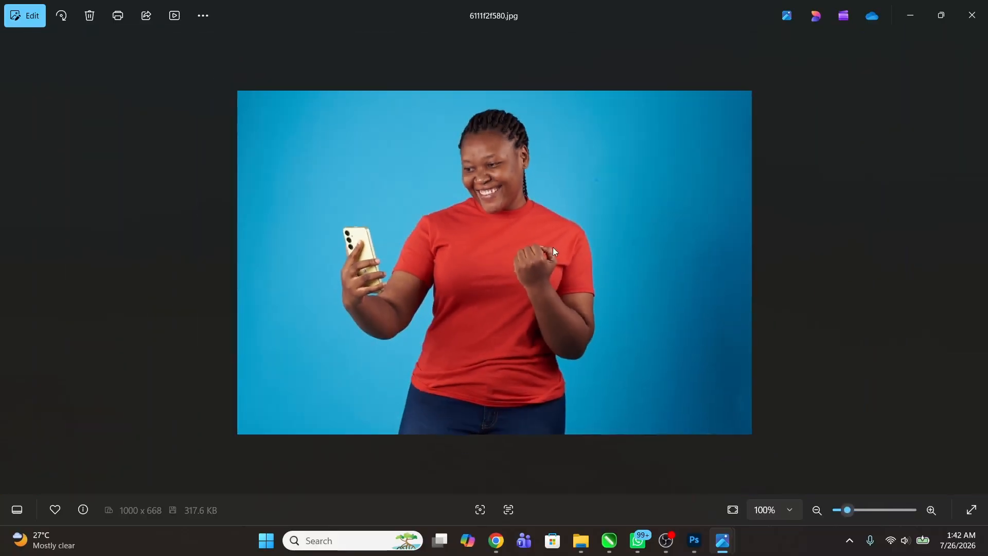
pyautogui.moveTo(723, 541)
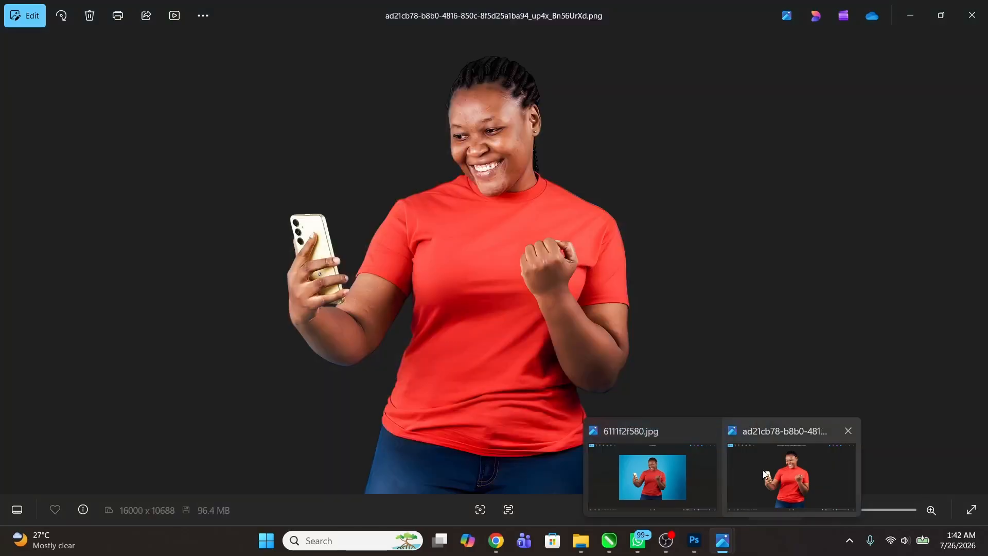
pyautogui.click(784, 477)
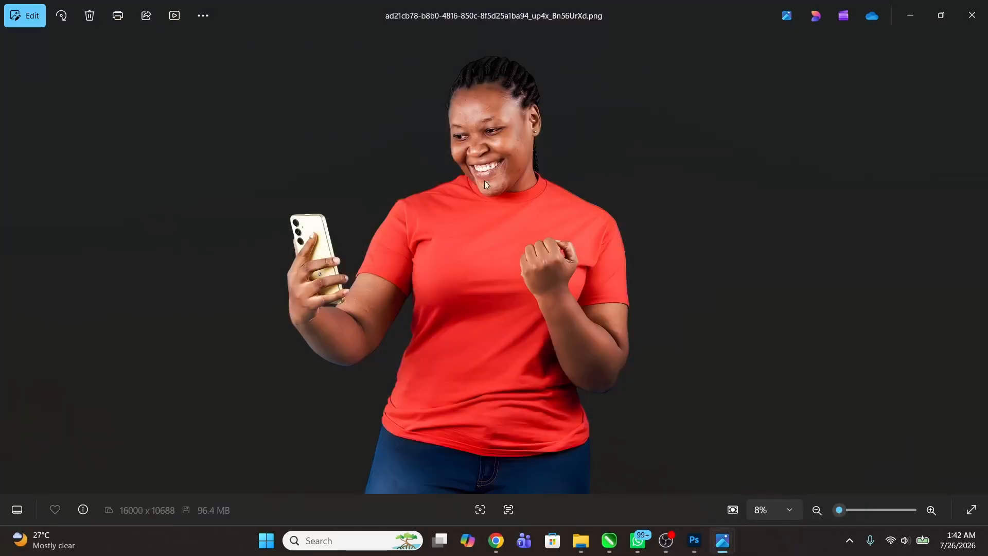
pyautogui.scroll(5, 484, 180)
pyautogui.scroll(-1, 515, 205)
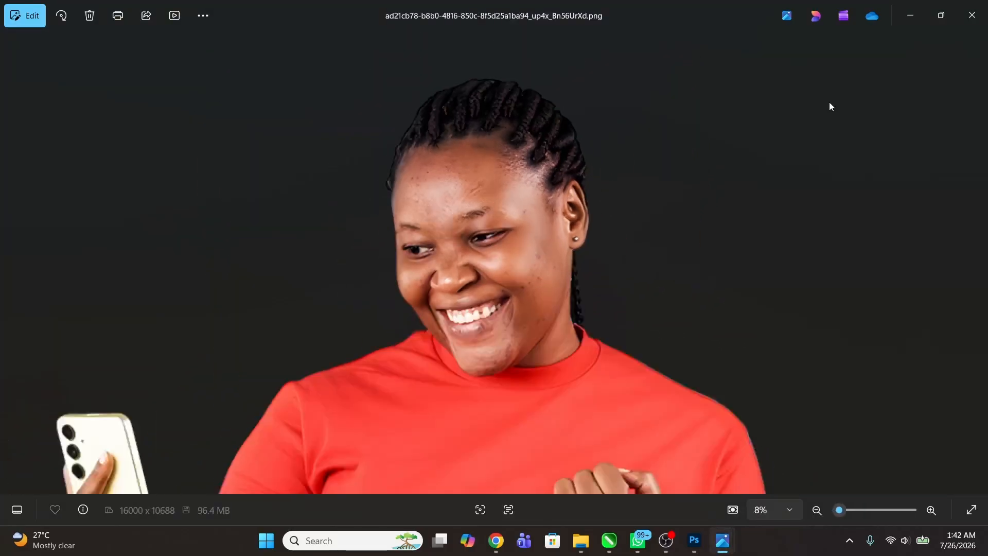
pyautogui.click(973, 15)
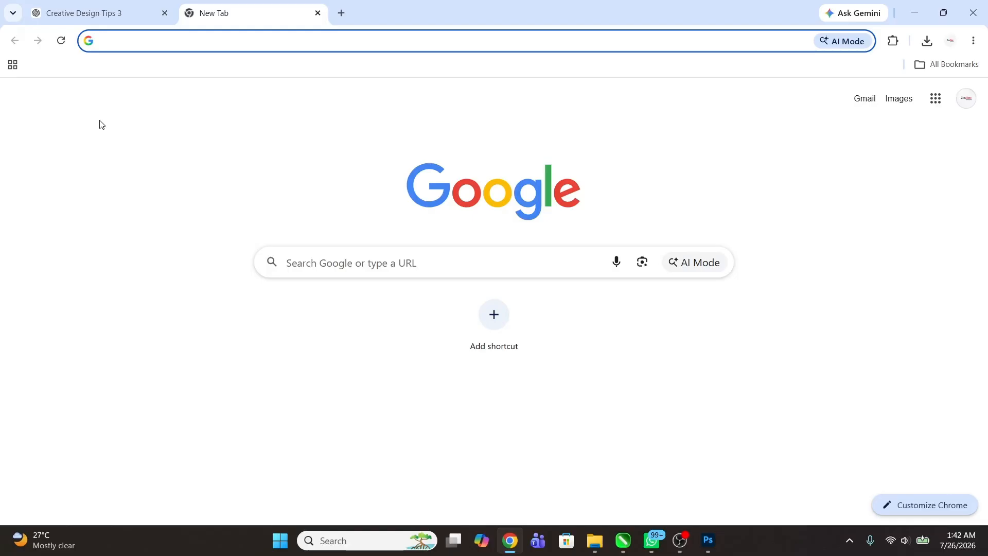
# Step: Switch to Chrome, go to nohat.cc and open its Remove BG tool
pyautogui.write('moo')
pyautogui.press('BackSpace')
pyautogui.press('BackSpace')
pyautogui.press('BackSpace')
pyautogui.press('BackSpace')
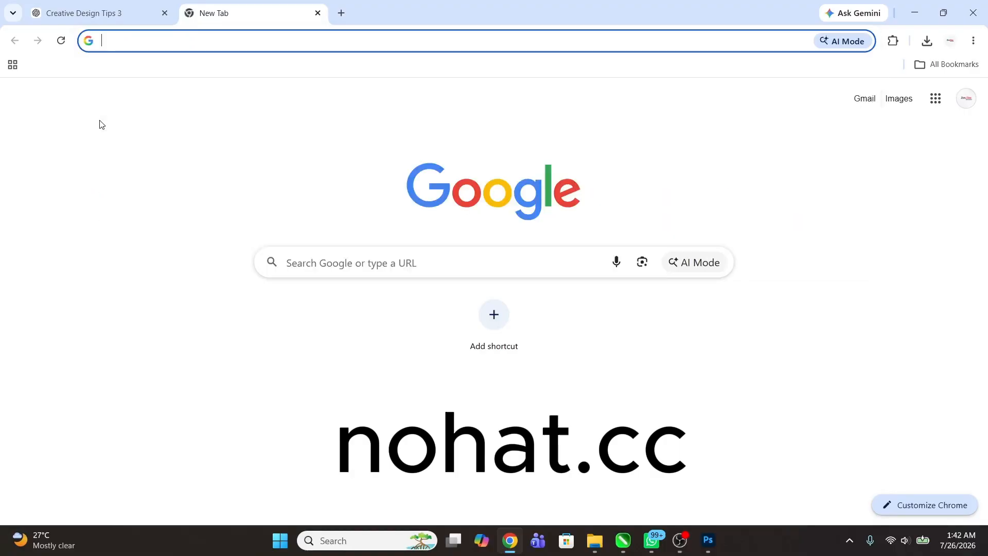
pyautogui.write('noh')
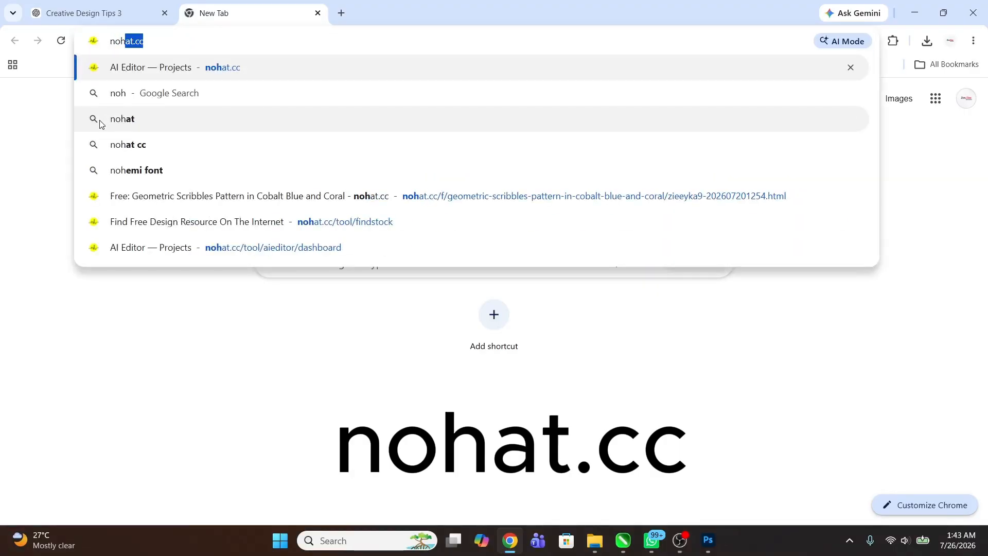
pyautogui.write('at.cc')
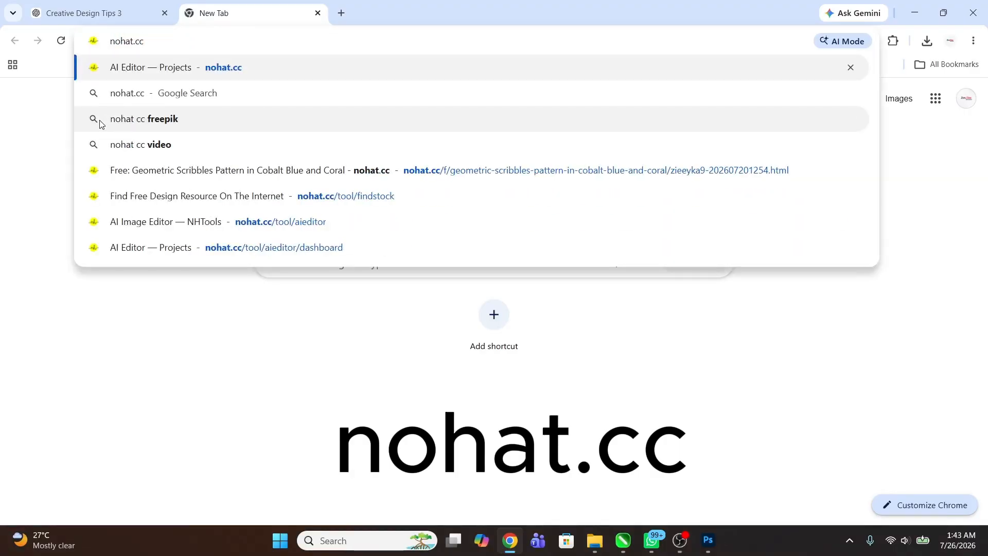
pyautogui.press('Return')
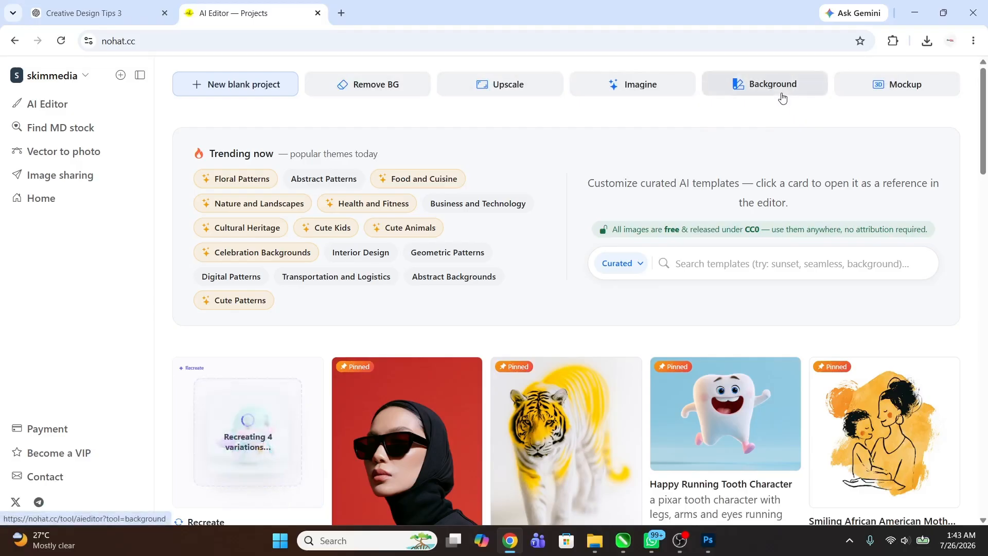
pyautogui.click(381, 81)
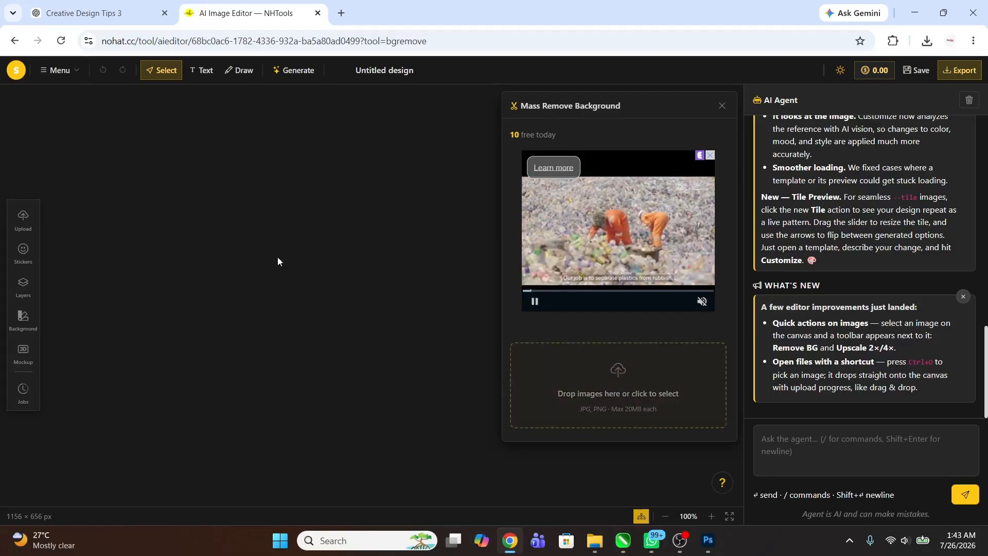
# Step: Upload the image ai_up4x_IkTP7bKa5MMq8oNE from the Downloads folder to the canvas
pyautogui.click(26, 226)
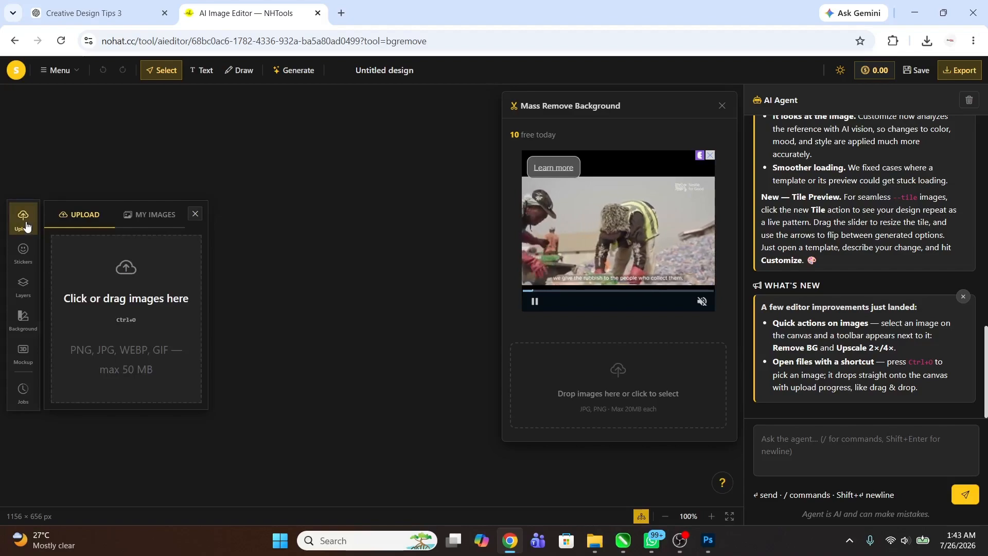
pyautogui.click(123, 304)
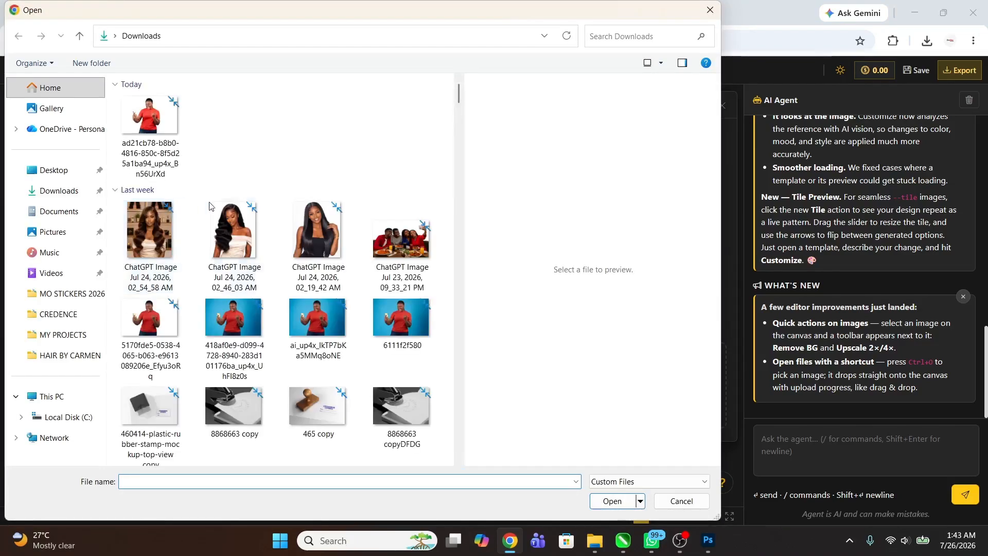
pyautogui.click(350, 449)
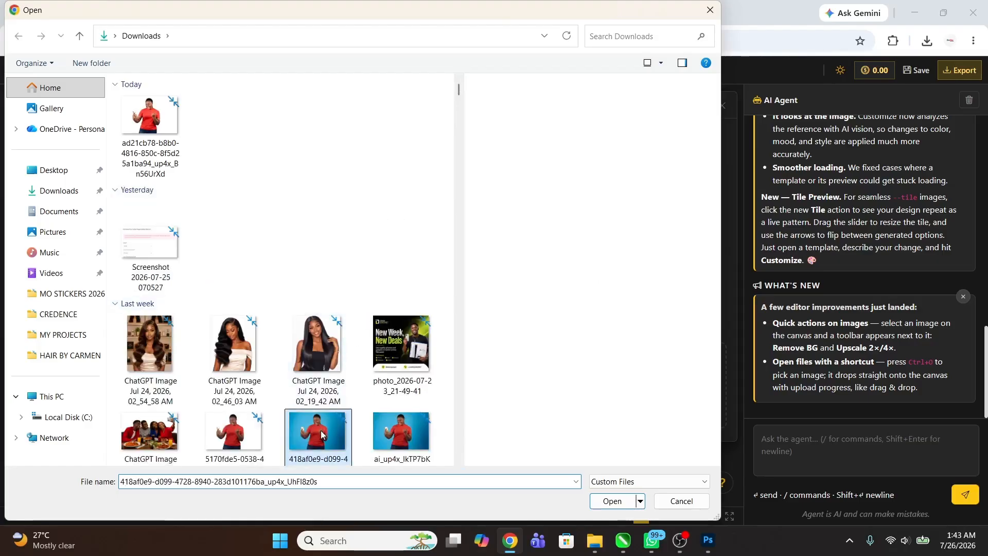
pyautogui.click(388, 393)
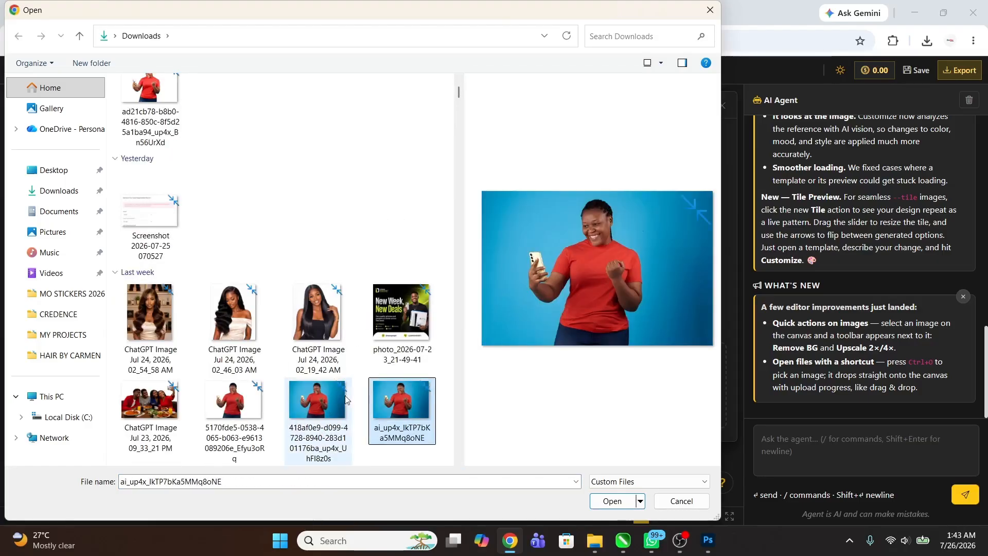
pyautogui.click(612, 502)
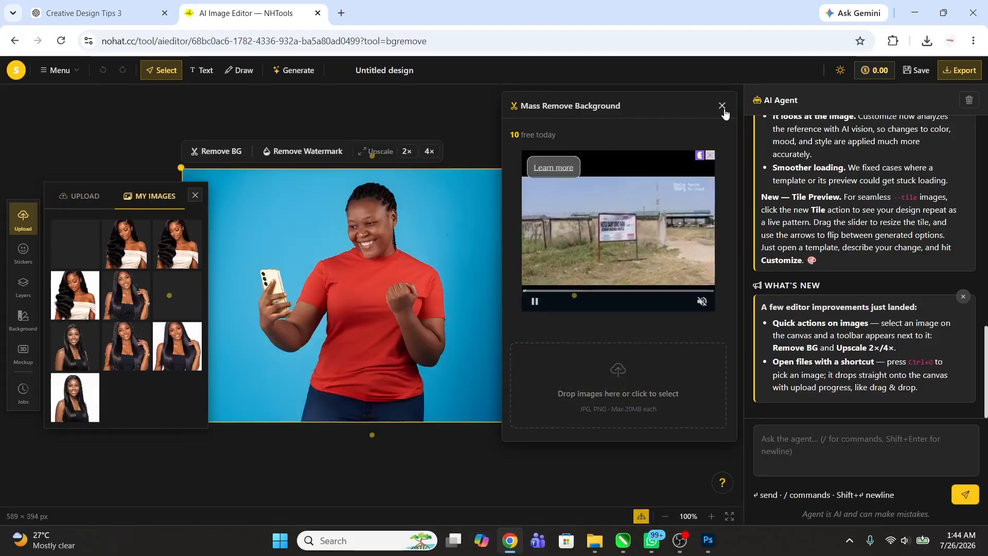
# Step: Close the Mass Remove Background window, shift the uploaded photo to the canvas's left side and remove its background
pyautogui.click(723, 107)
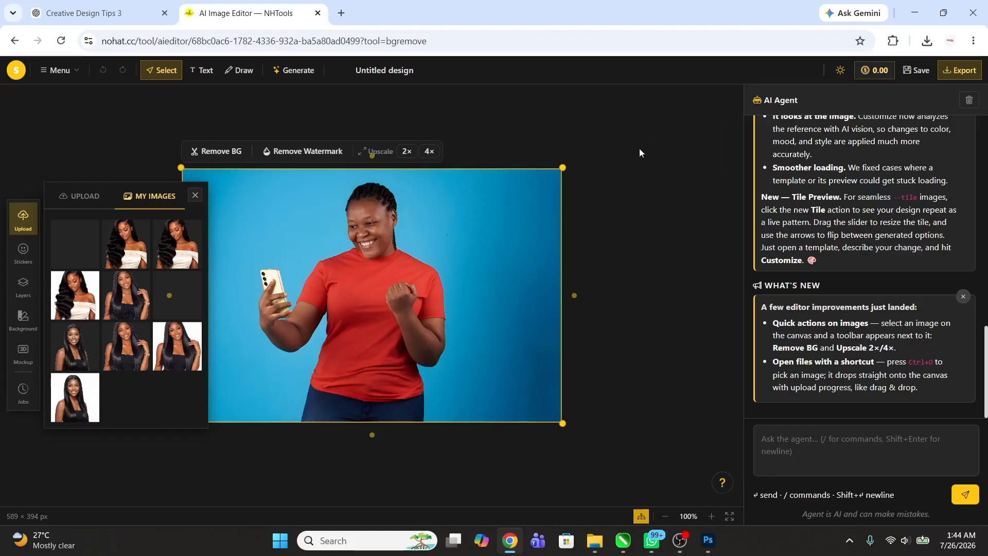
pyautogui.moveTo(403, 254); pyautogui.dragTo(266, 256)
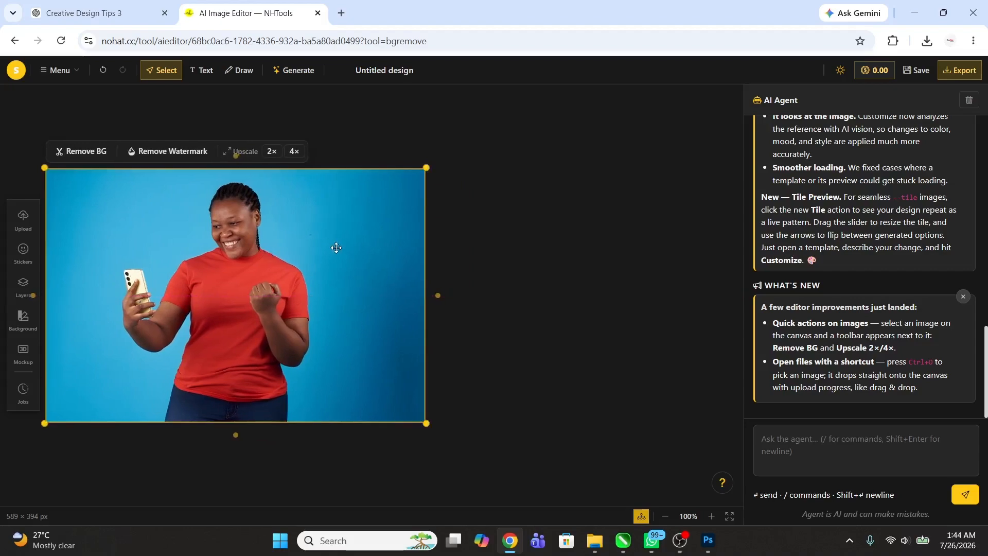
pyautogui.moveTo(336, 249); pyautogui.dragTo(330, 251)
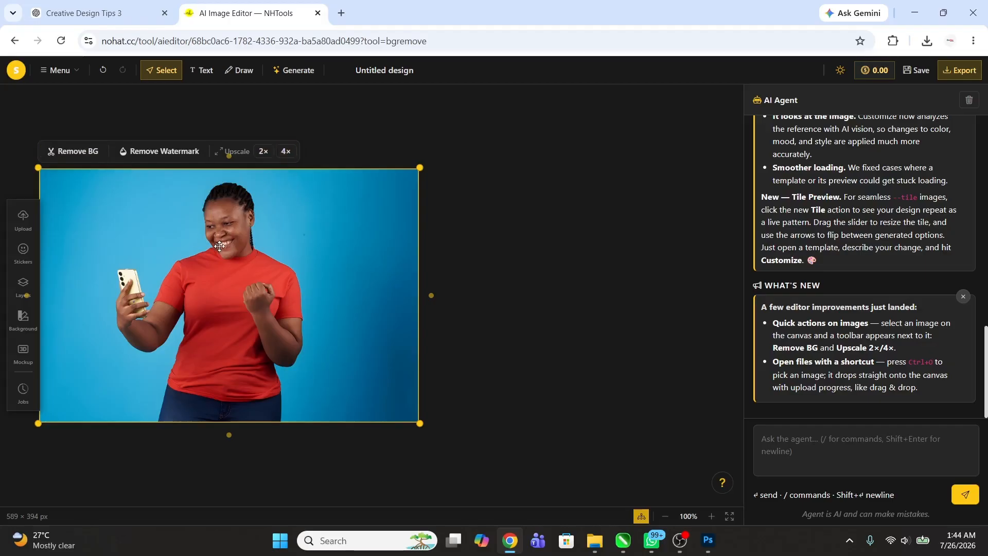
pyautogui.click(85, 155)
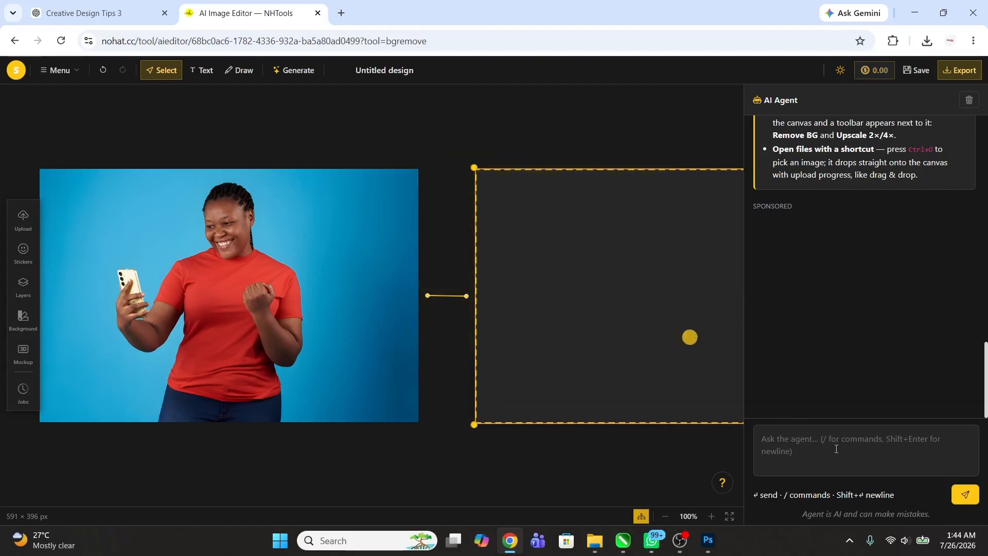
# Step: Shift the original photo and the background-free cutout leftward on the canvas, leaving empty space beside the cutout
pyautogui.moveTo(604, 281); pyautogui.dragTo(570, 272)
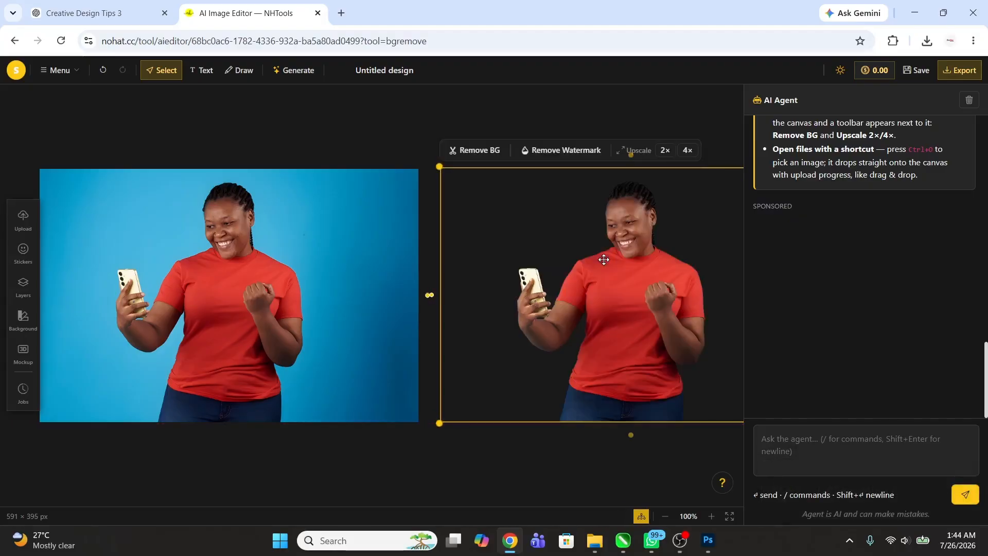
pyautogui.moveTo(386, 262); pyautogui.dragTo(280, 260)
pyautogui.moveTo(542, 272); pyautogui.dragTo(494, 281)
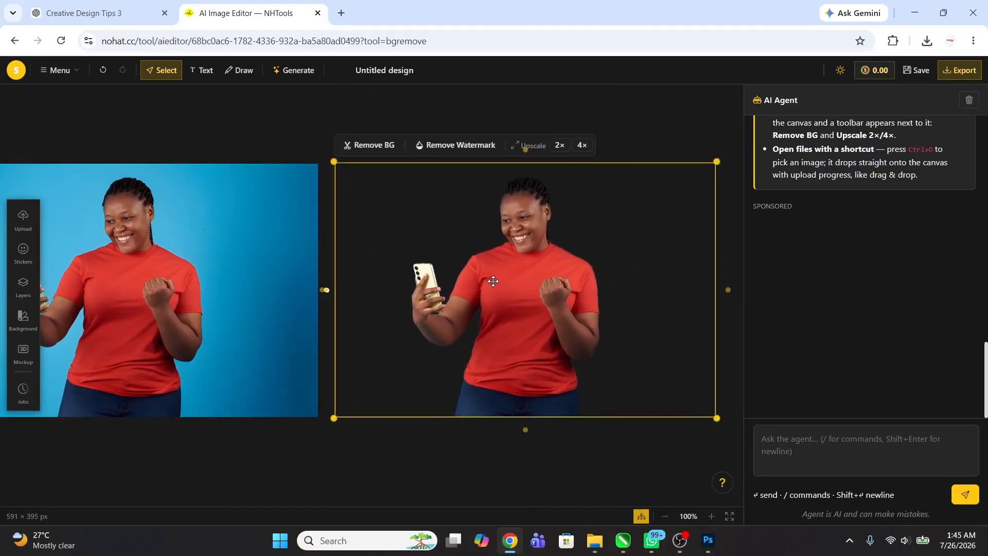
pyautogui.moveTo(293, 297); pyautogui.dragTo(96, 319)
pyautogui.moveTo(518, 319); pyautogui.dragTo(303, 326)
pyautogui.moveTo(97, 322); pyautogui.dragTo(54, 322)
pyautogui.moveTo(294, 280); pyautogui.dragTo(246, 274)
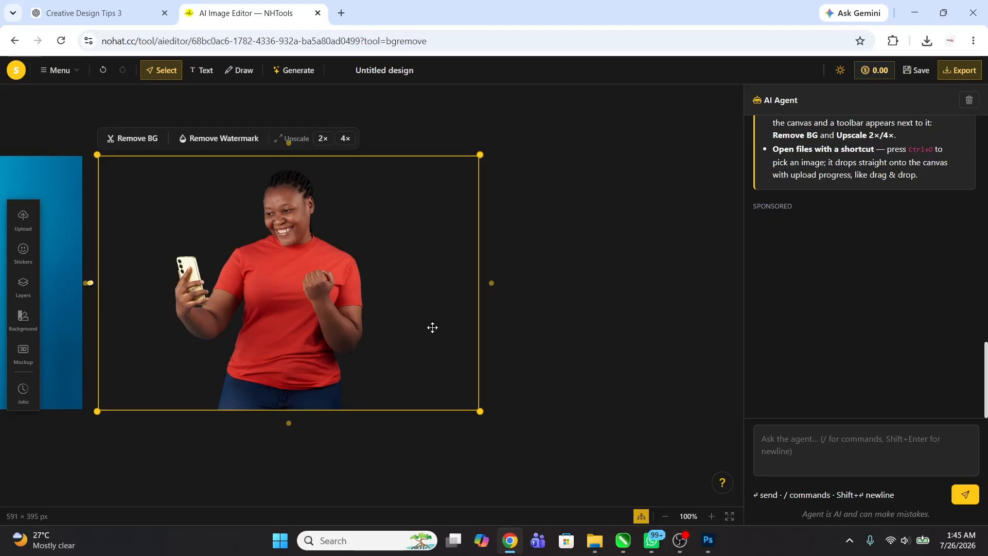
# Step: Upscale the background-free cutout 4× and place the upscaled copy near the middle of the canvas
pyautogui.click(348, 140)
pyautogui.moveTo(645, 289); pyautogui.dragTo(579, 282)
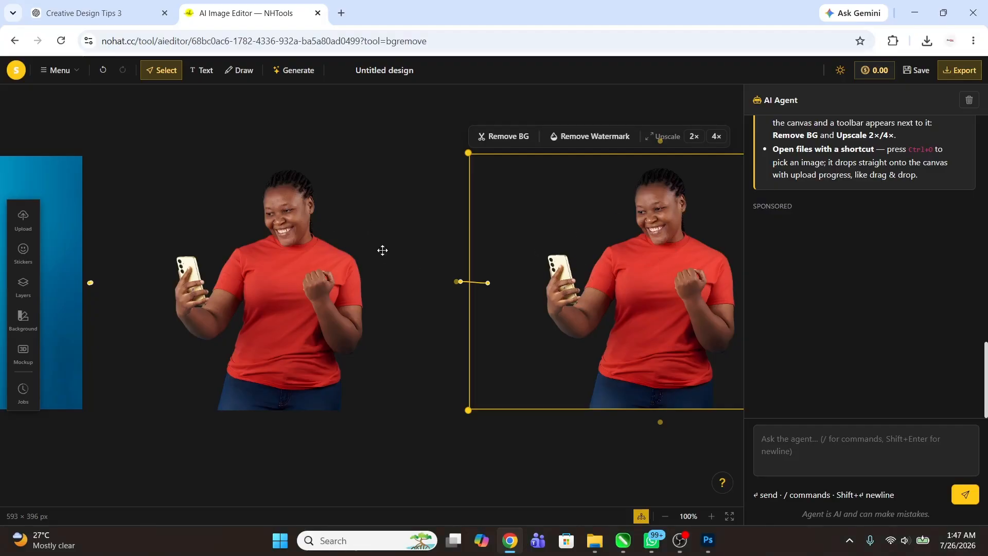
pyautogui.moveTo(305, 281); pyautogui.dragTo(42, 260)
pyautogui.moveTo(668, 273); pyautogui.dragTo(444, 251)
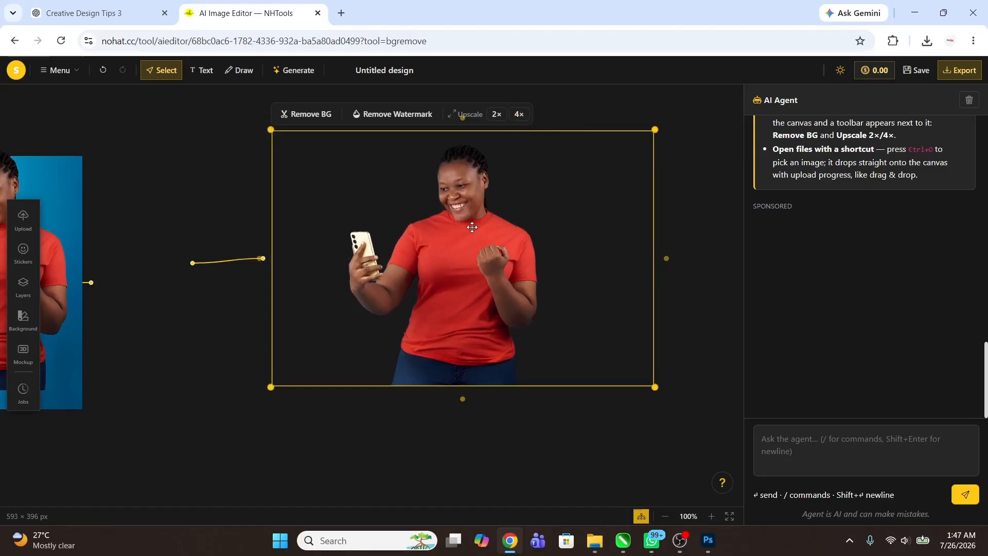
pyautogui.moveTo(472, 227); pyautogui.dragTo(433, 240)
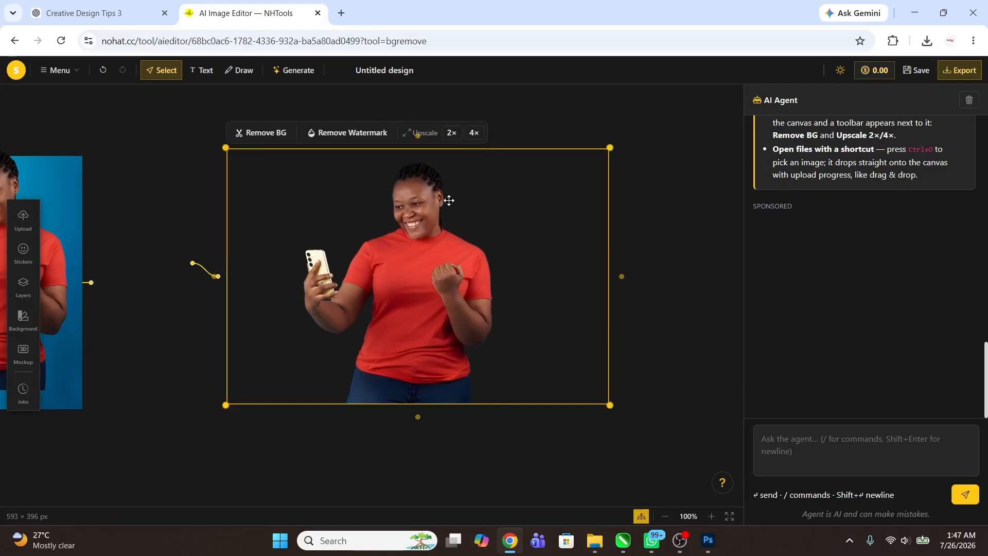
pyautogui.click(468, 134)
# Step: Download the upscaled cutout from the canvas and open its AI result from the download page
pyautogui.rightClick(418, 211)
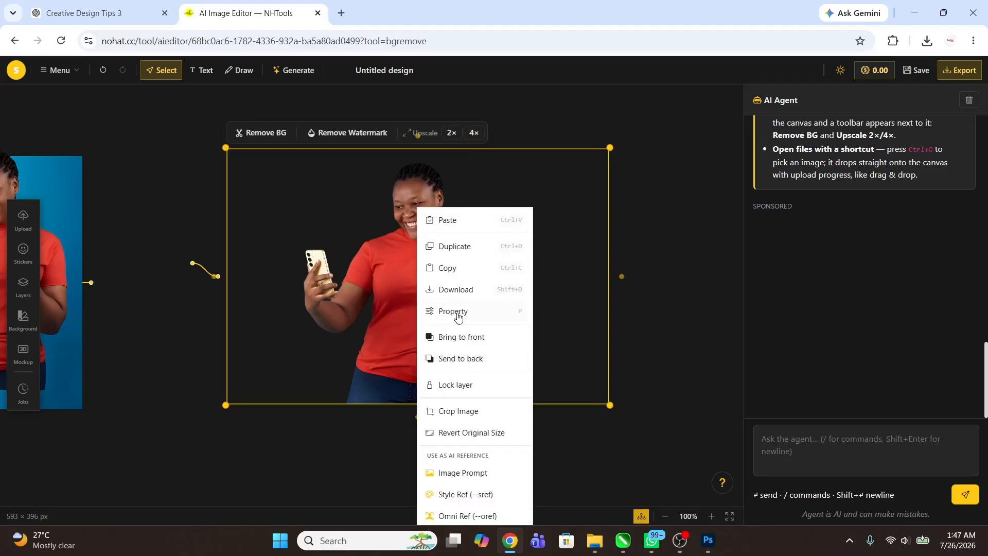
pyautogui.click(470, 289)
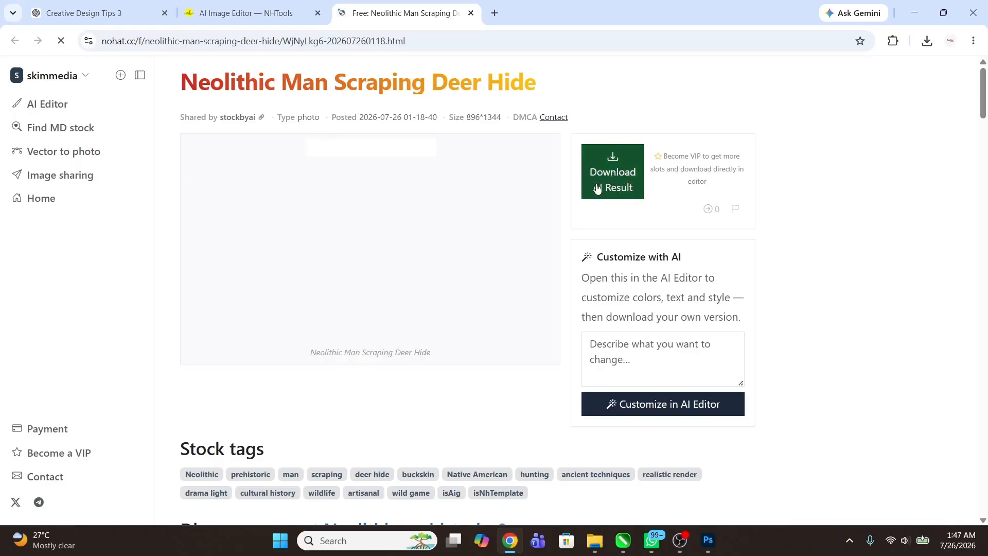
pyautogui.click(618, 182)
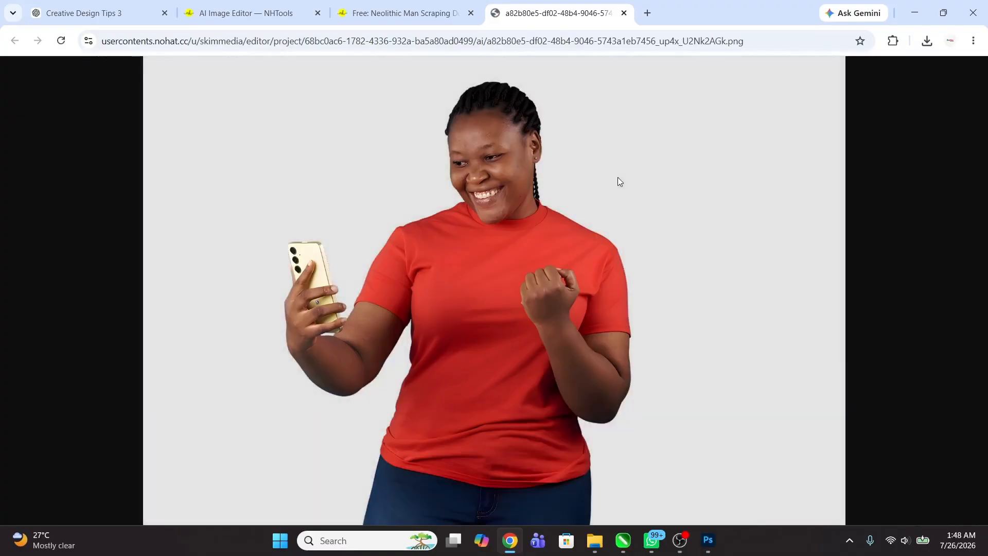
# Step: Save the full-size result image to Downloads as a PNG named OUR IMAGE
pyautogui.rightClick(478, 164)
pyautogui.click(551, 200)
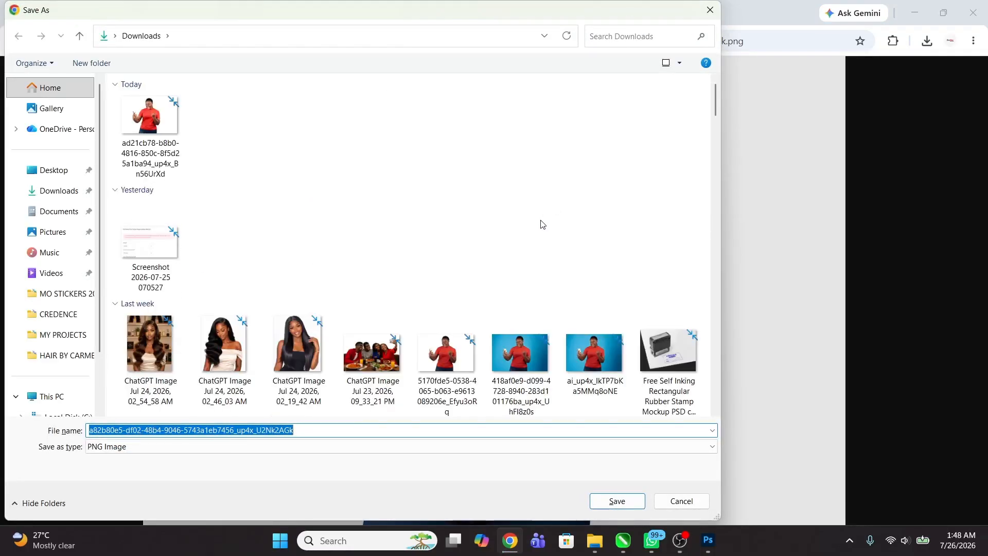
pyautogui.write('OUR IMAGE')
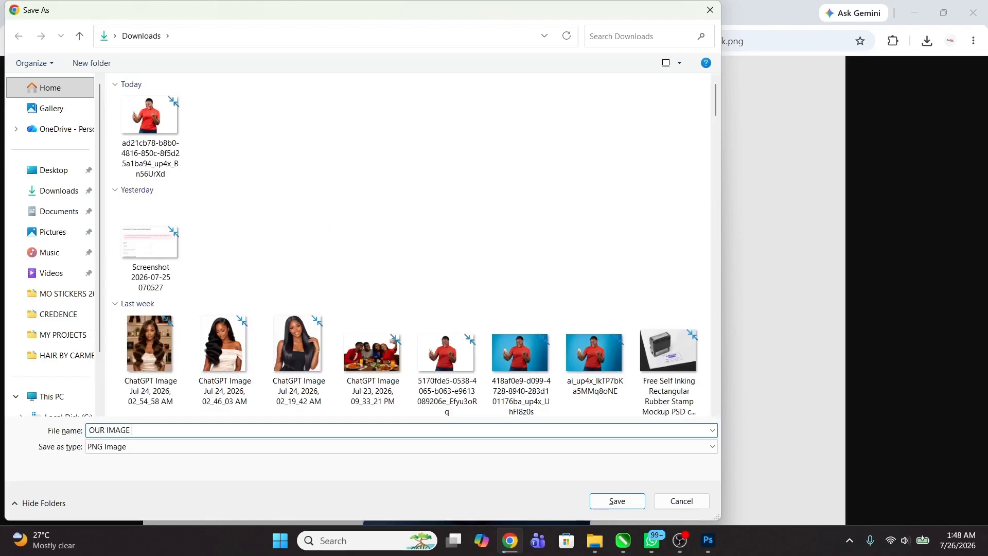
pyautogui.click(618, 501)
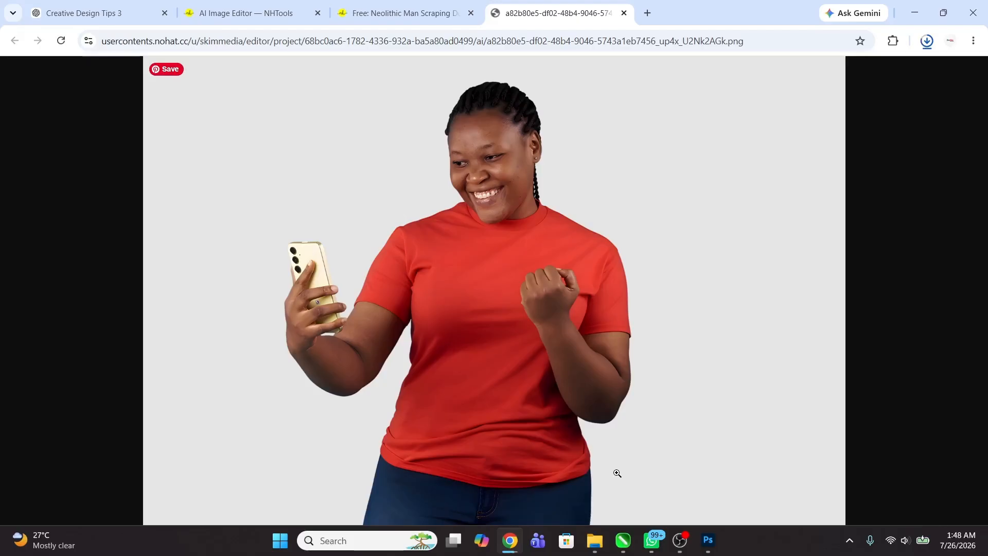
# Step: Open the downloaded OUR IMAGE.png and examine the facial detail up close
pyautogui.click(926, 40)
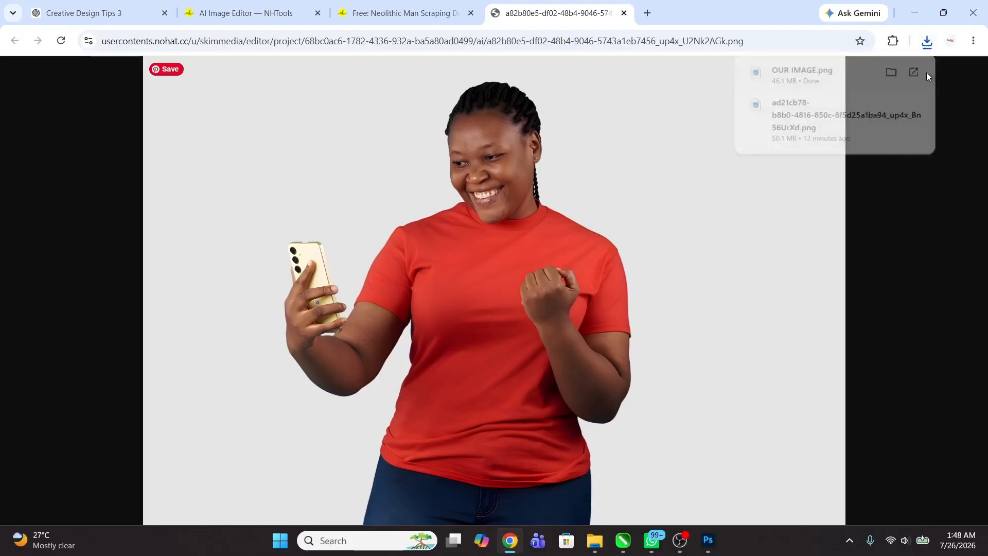
pyautogui.click(842, 84)
pyautogui.scroll(5, 512, 111)
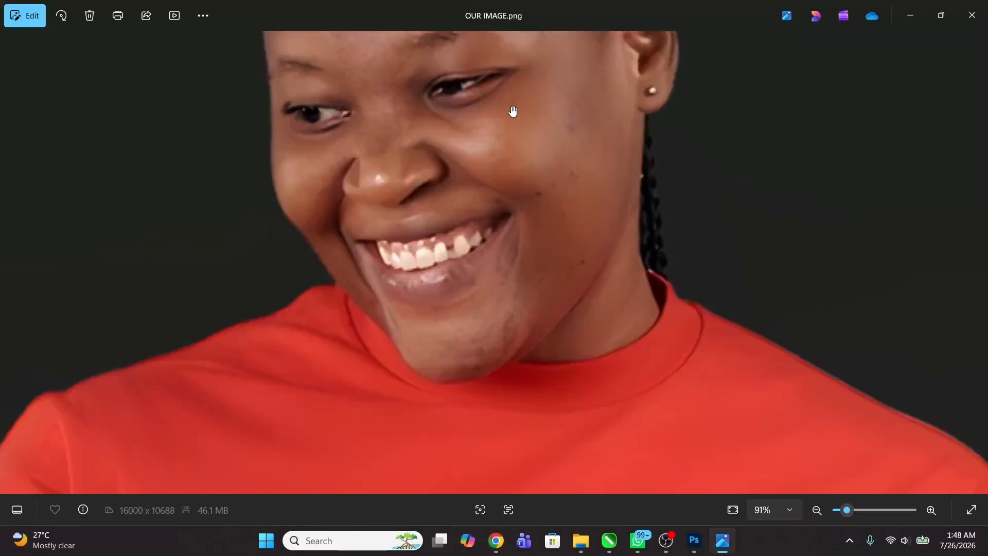
# Step: Close the image preview and open OUR IMAGE.png from the Downloads folder in Photoshop
pyautogui.scroll(-5, 471, 180)
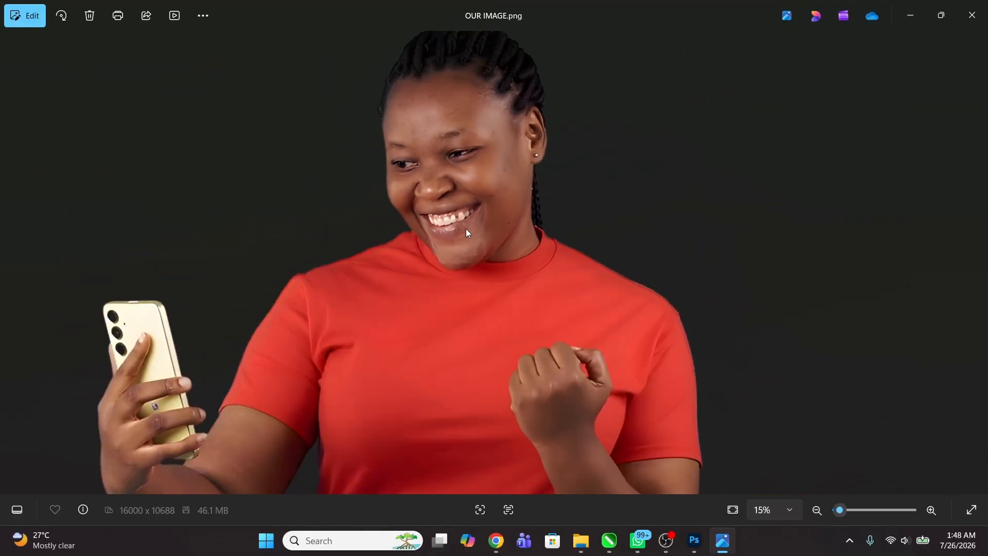
pyautogui.click(984, 8)
pyautogui.click(595, 539)
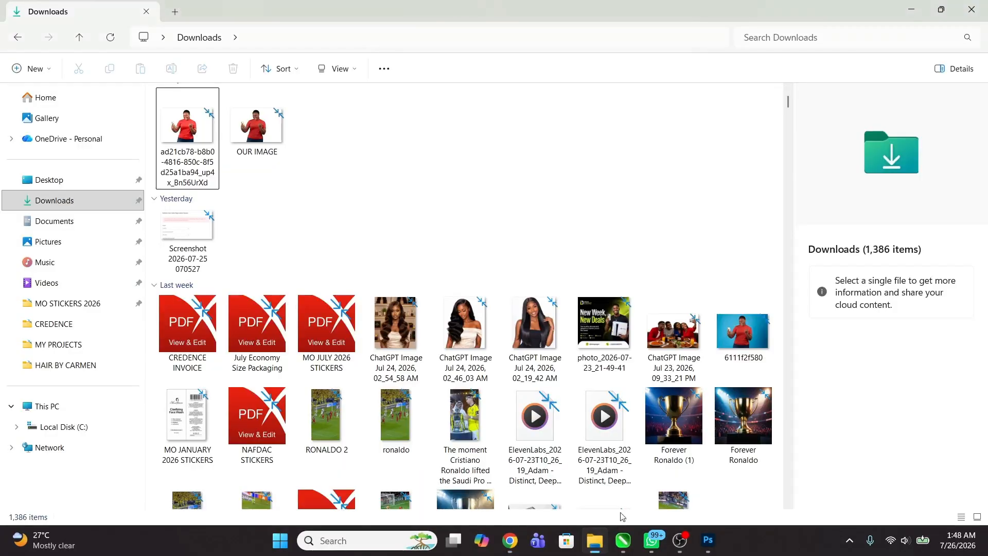
pyautogui.click(66, 196)
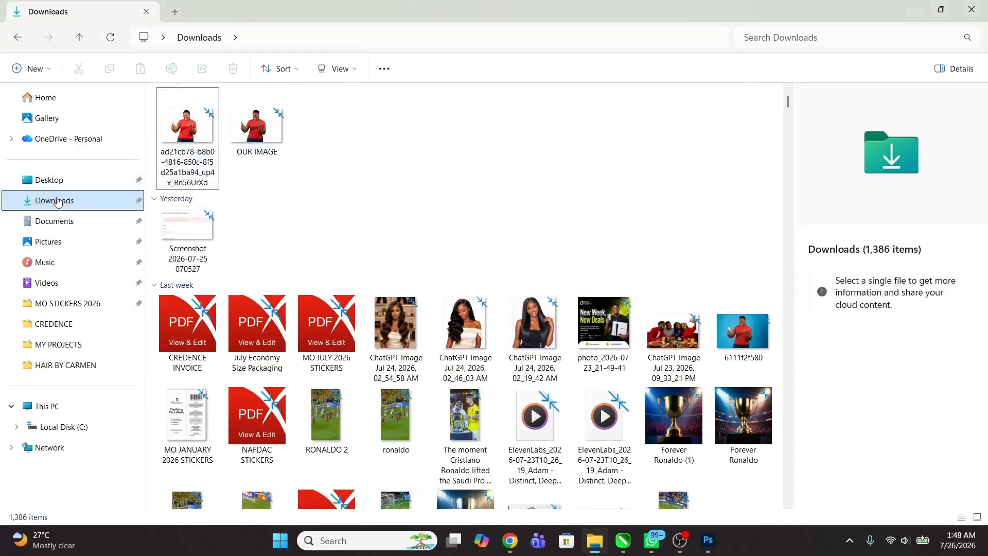
pyautogui.moveTo(188, 126); pyautogui.dragTo(350, 15)
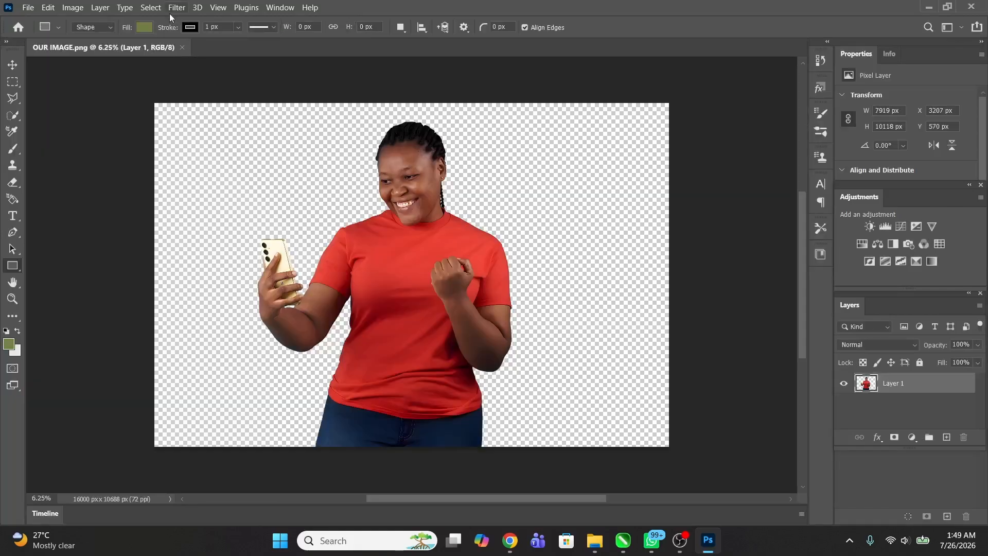
# Step: Start the Camera Raw Filter on the portrait layer and set Exposure to +0.55, Contrast to +15 and Highlights to +5
pyautogui.click(179, 9)
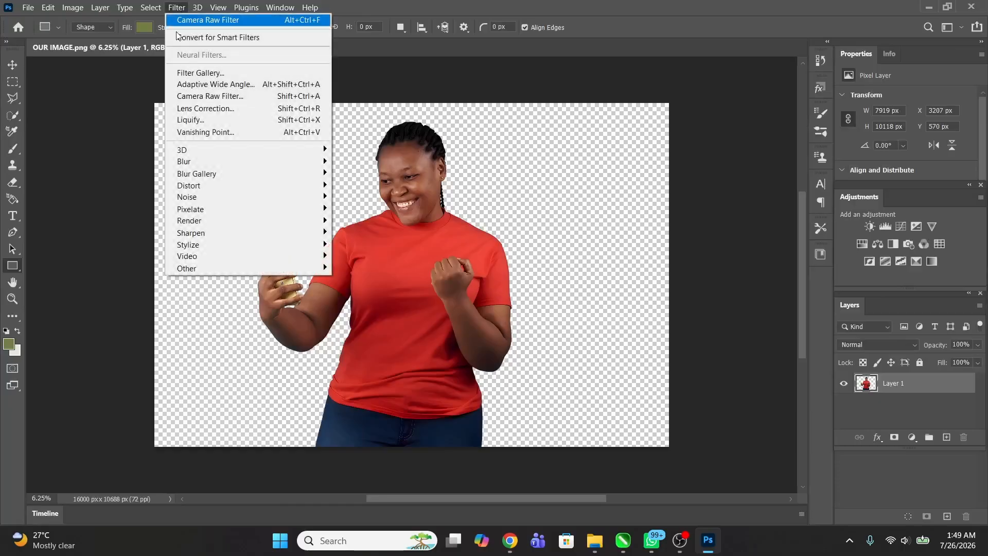
pyautogui.click(216, 98)
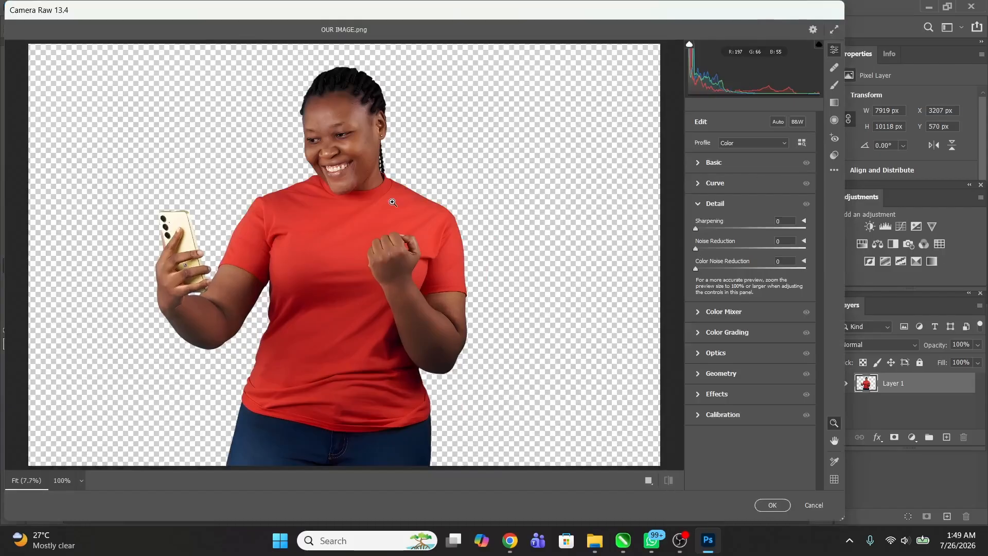
pyautogui.click(700, 162)
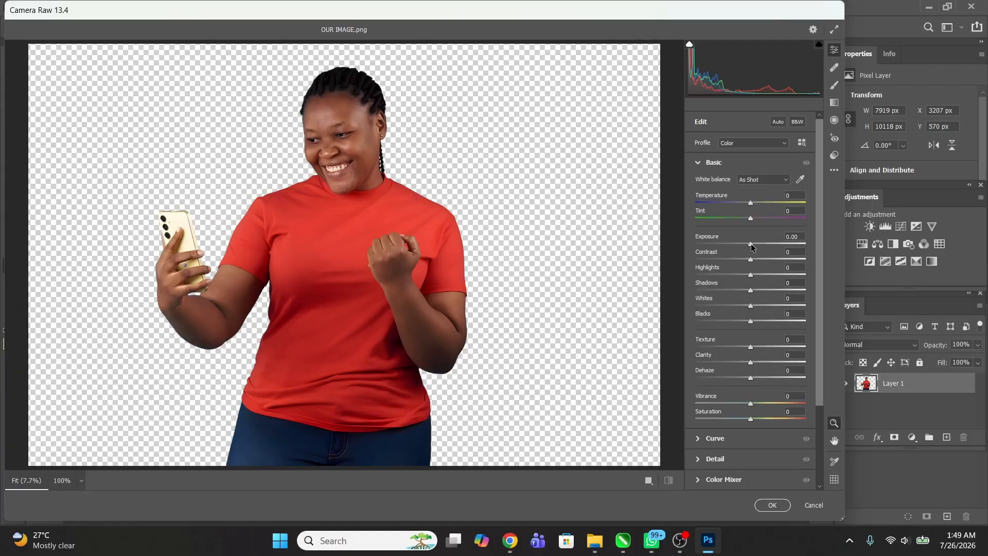
pyautogui.moveTo(751, 248); pyautogui.dragTo(753, 266)
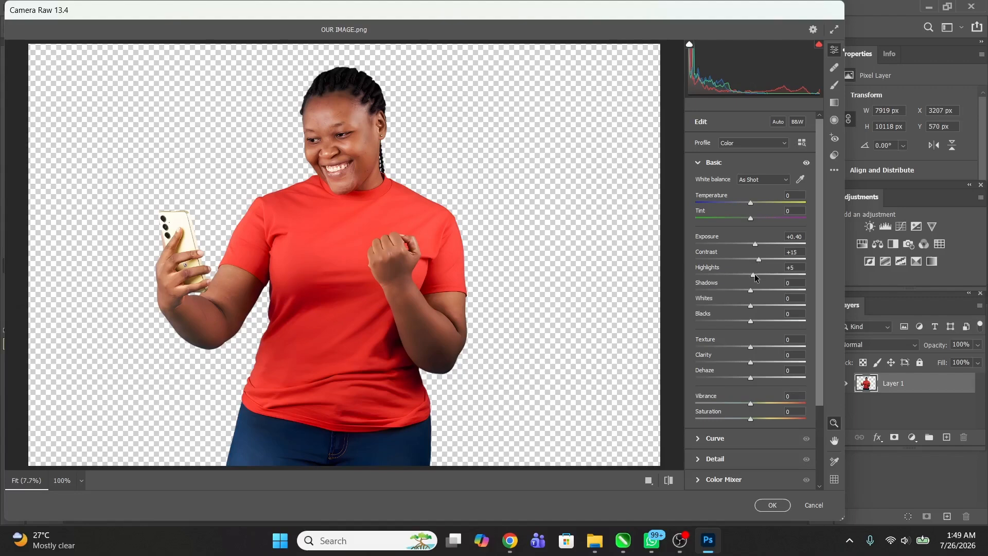
pyautogui.moveTo(755, 244); pyautogui.dragTo(756, 247)
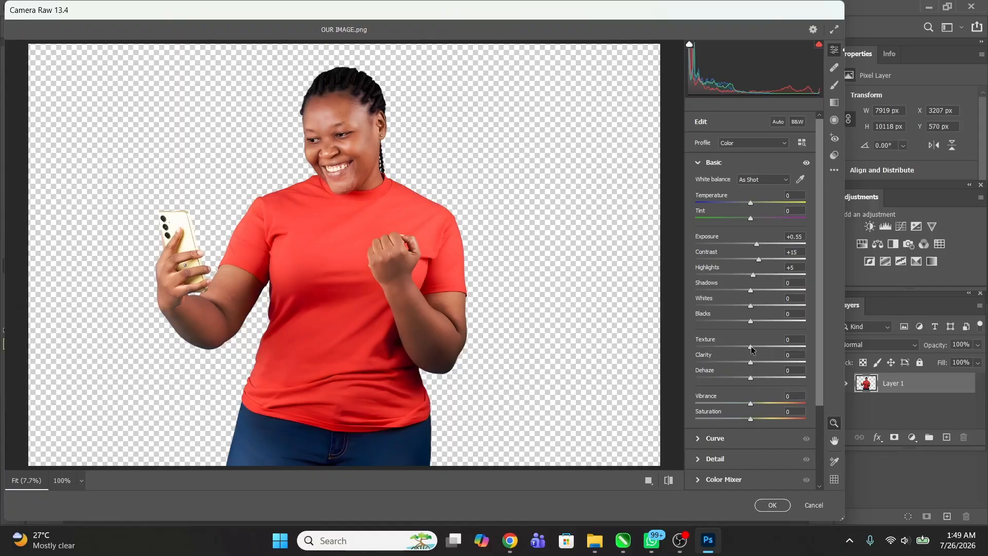
# Step: Set the portrait's Texture to +55 and Clarity to +7 in the Camera Raw basic adjustments
pyautogui.moveTo(778, 345); pyautogui.dragTo(781, 345)
pyautogui.moveTo(753, 364); pyautogui.dragTo(771, 363)
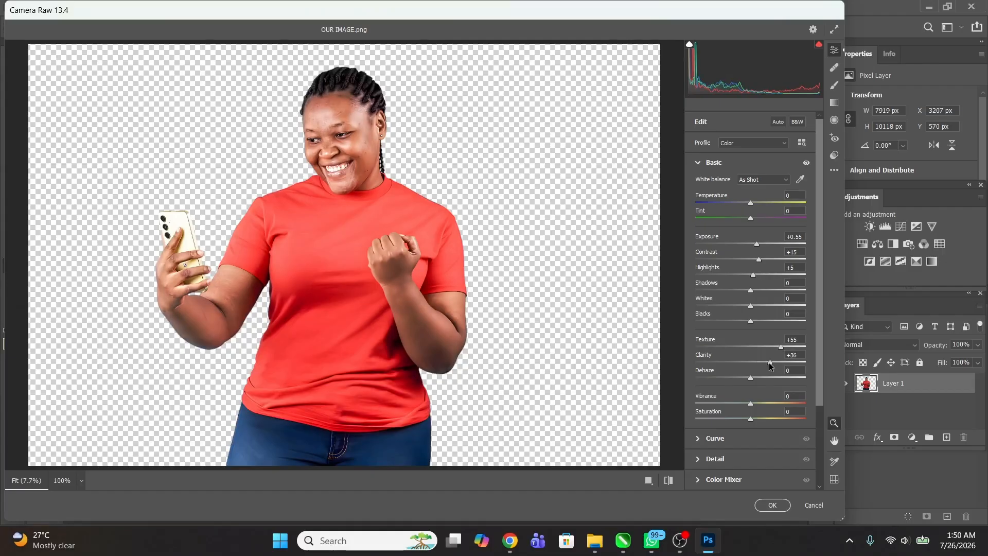
pyautogui.moveTo(769, 362); pyautogui.dragTo(754, 362)
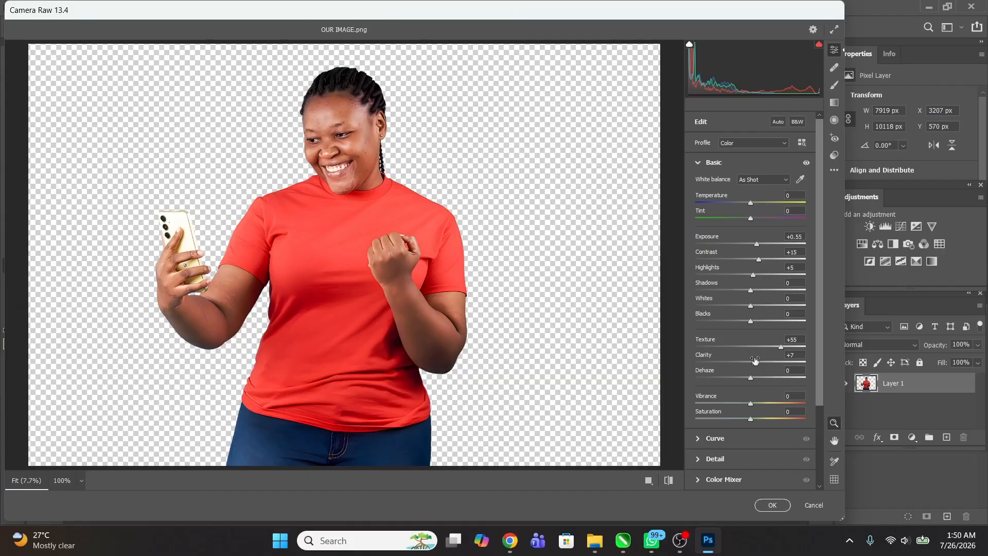
# Step: Add a slight amount of Sharpening in the Camera Raw detail settings and apply the filter to the portrait
pyautogui.click(698, 459)
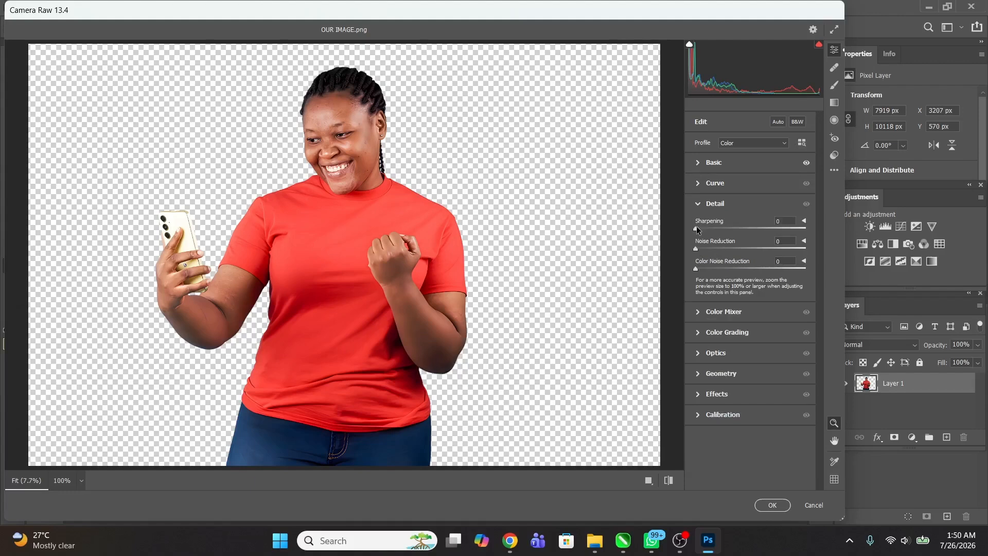
pyautogui.moveTo(697, 228); pyautogui.dragTo(715, 233)
pyautogui.click(772, 504)
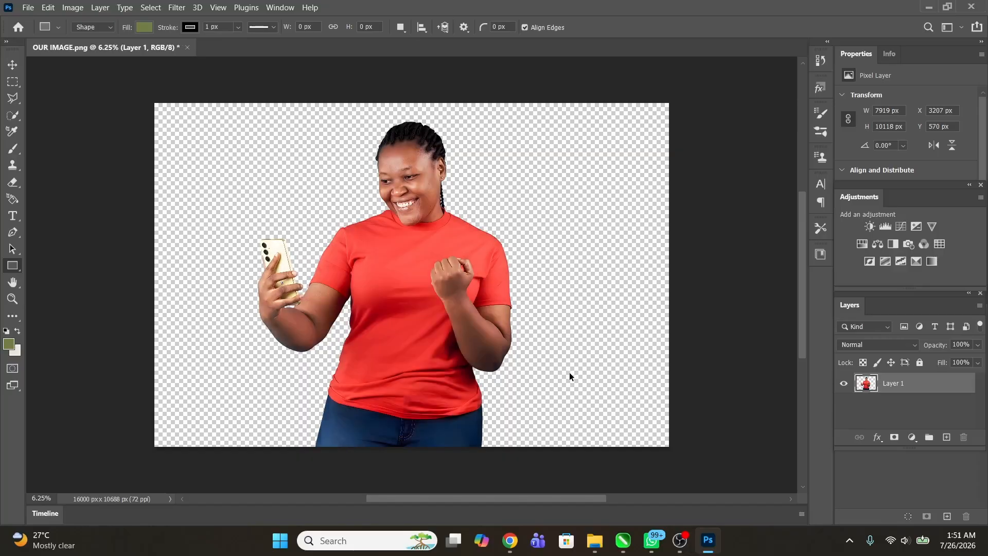
# Step: Save the retouched portrait to Downloads as a PNG named OUR IMAGE G
pyautogui.hotkey('ctrl', 'shift', 's')
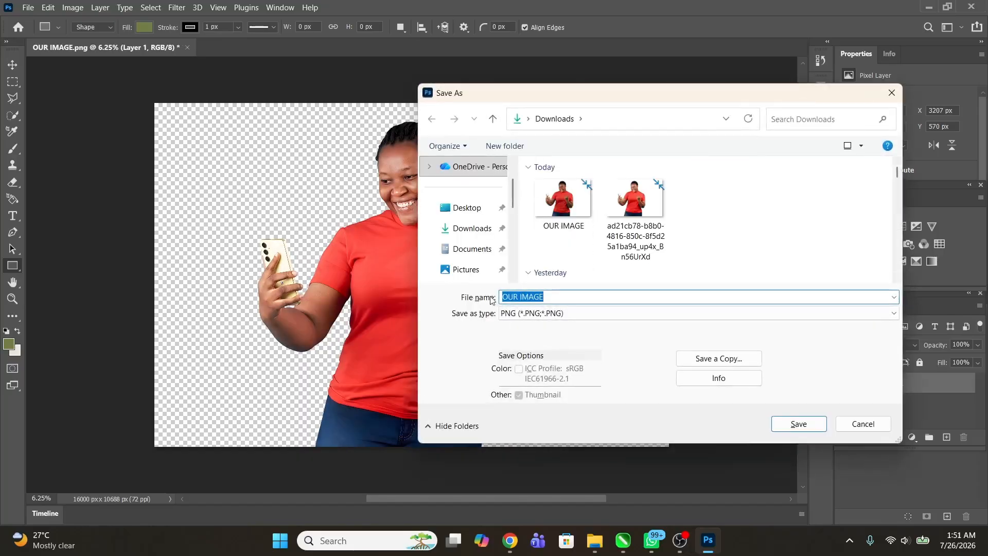
pyautogui.click(554, 299)
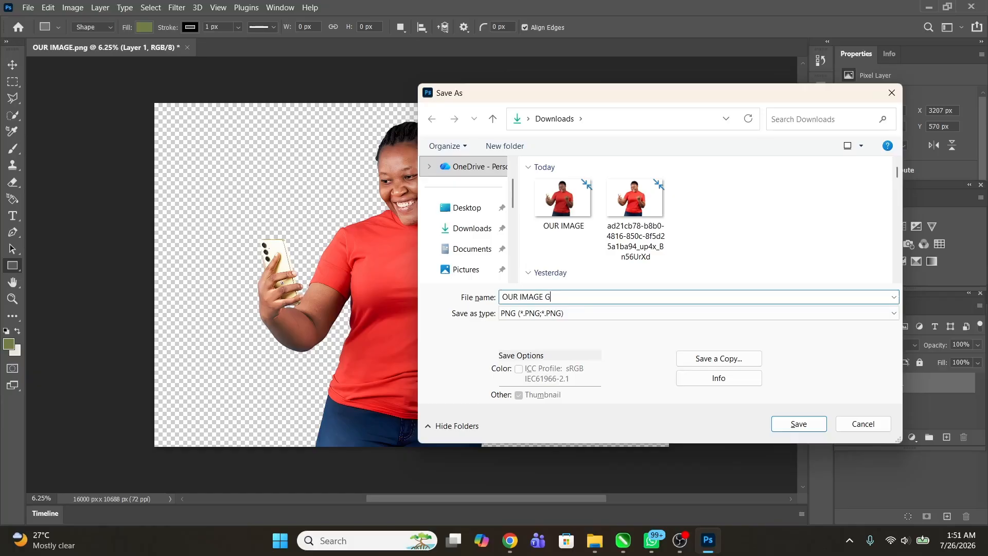
pyautogui.click(799, 424)
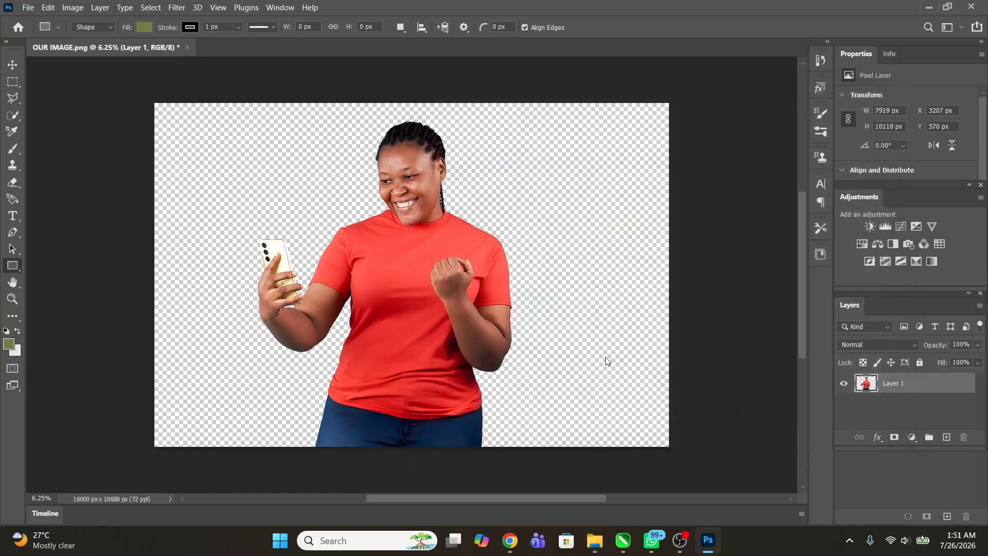
pyautogui.click(568, 156)
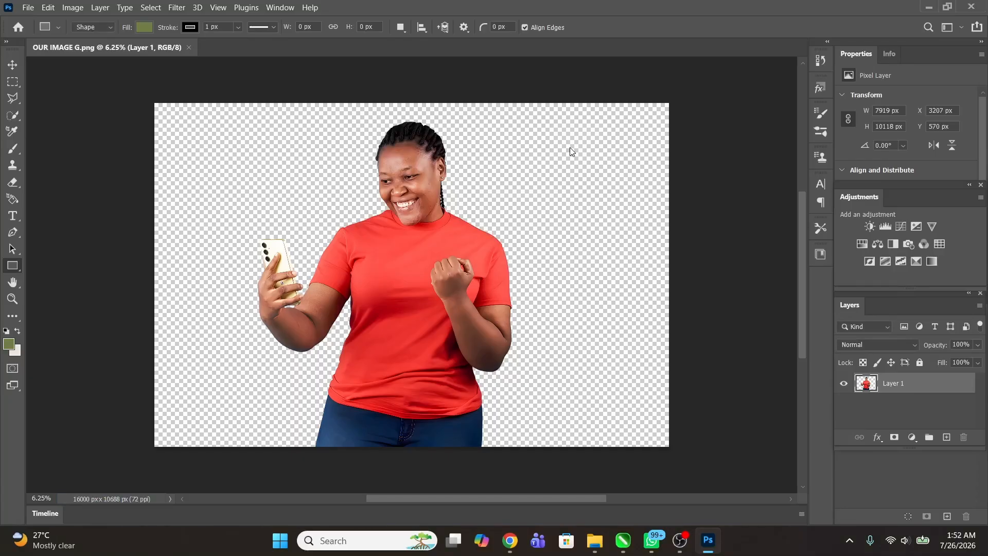
# Step: Open OUR IMAGE G.png from the Downloads folder and examine the retouched facial detail up close
pyautogui.click(929, 7)
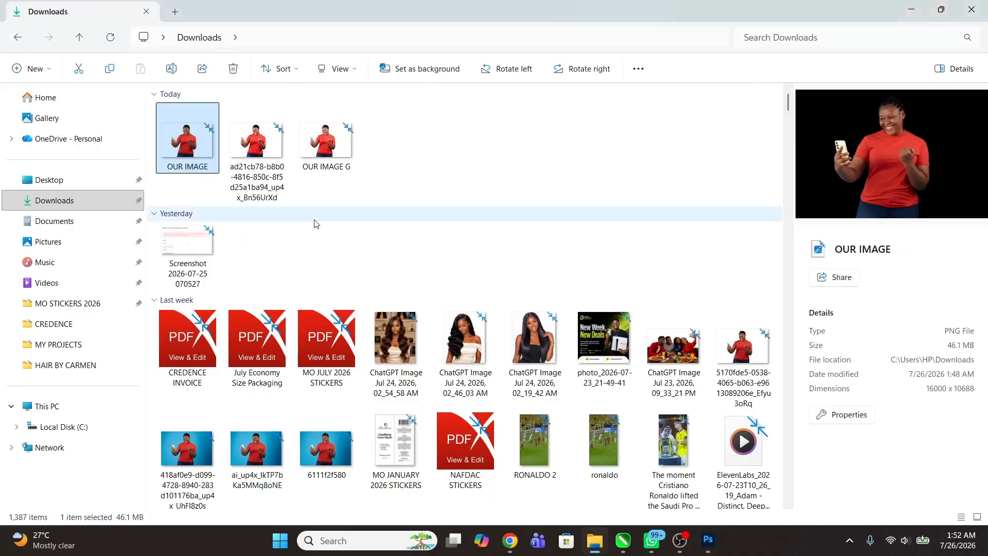
pyautogui.click(333, 154)
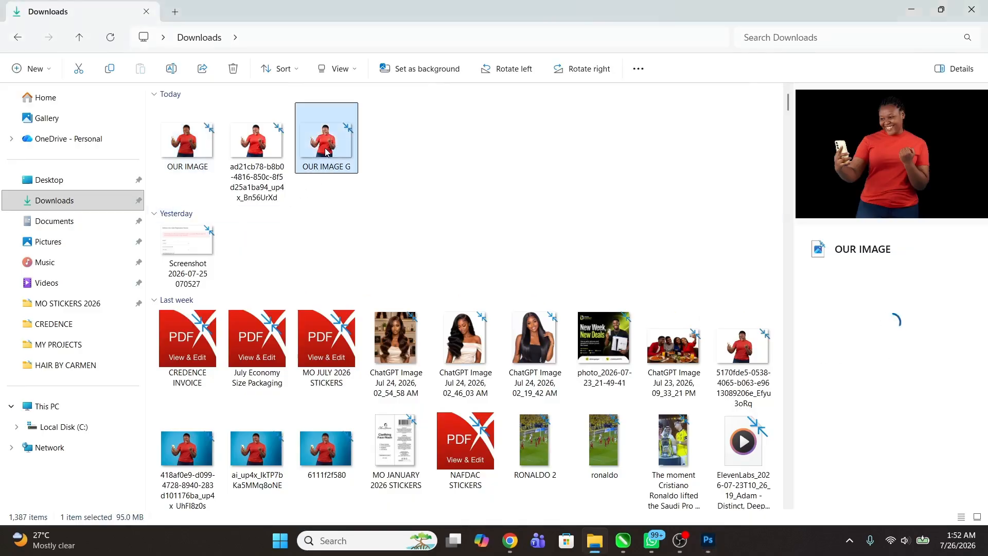
pyautogui.doubleClick(326, 150)
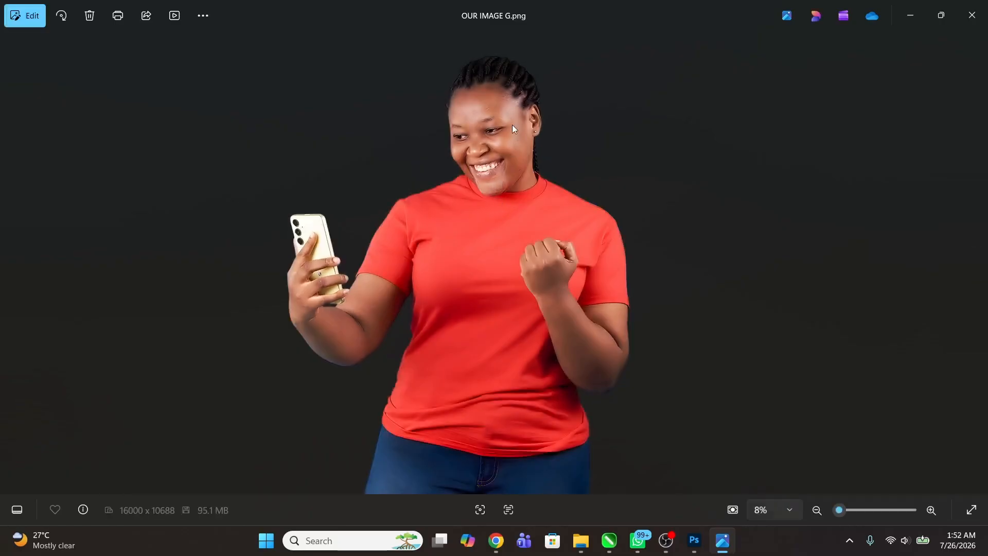
pyautogui.scroll(8, 513, 128)
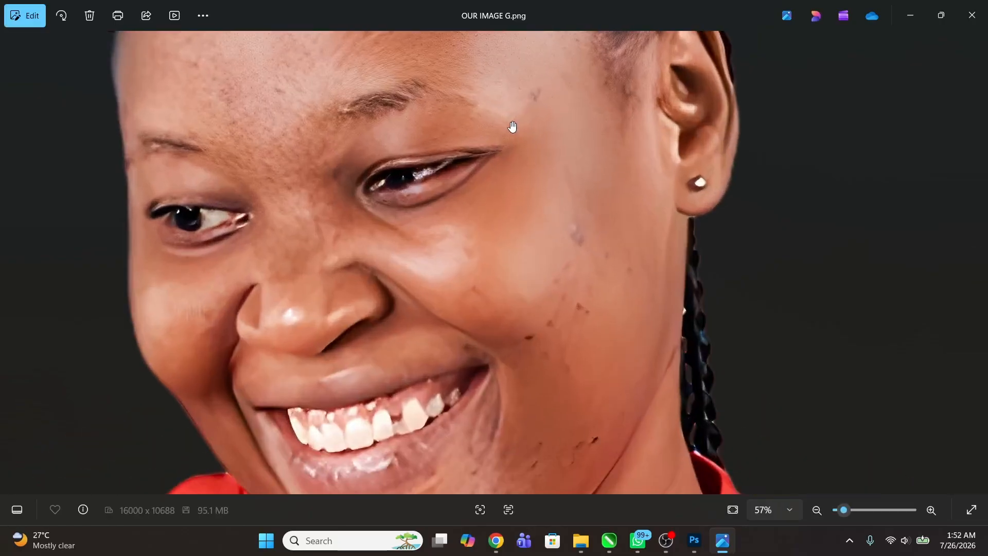
pyautogui.scroll(-6, 513, 127)
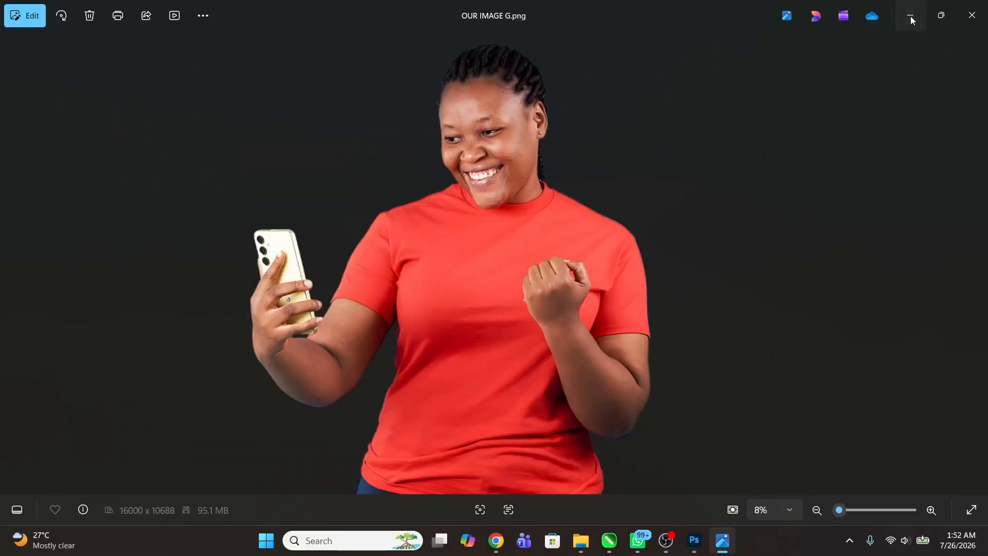
pyautogui.click(911, 18)
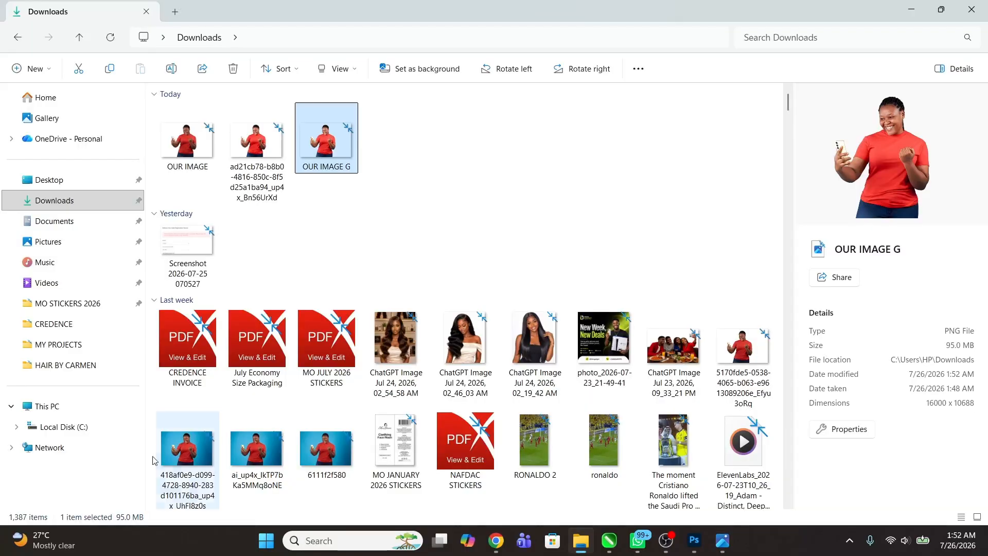
# Step: Open the blue-background portrait whose file name starts with 418af0e9 from Downloads and compare it with OUR IMAGE G.png
pyautogui.click(192, 455)
pyautogui.doubleClick(192, 452)
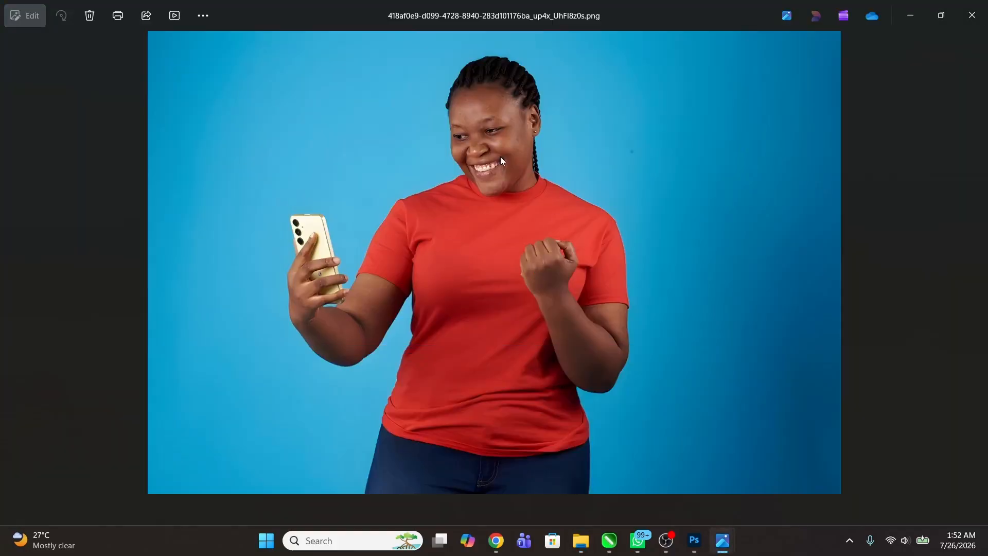
pyautogui.moveTo(723, 542)
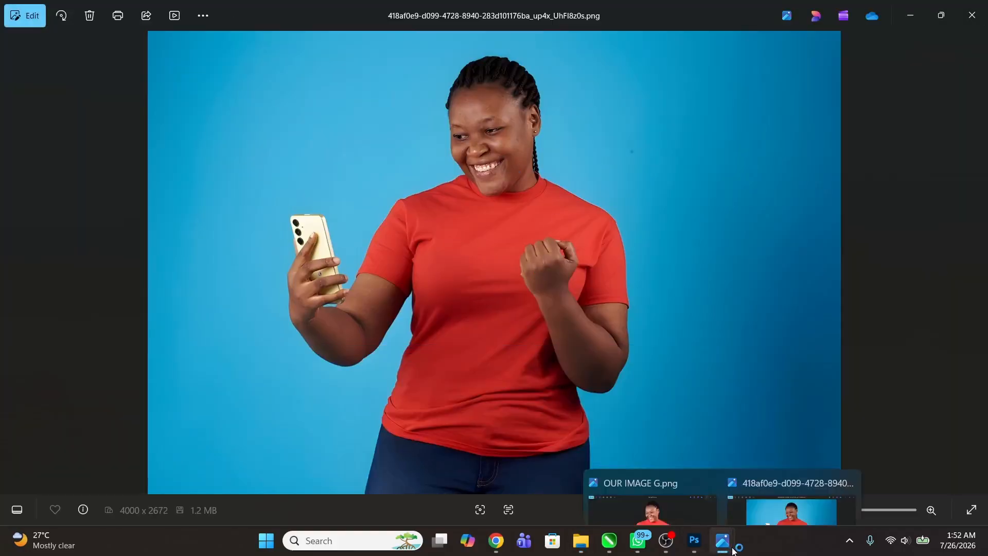
pyautogui.click(677, 492)
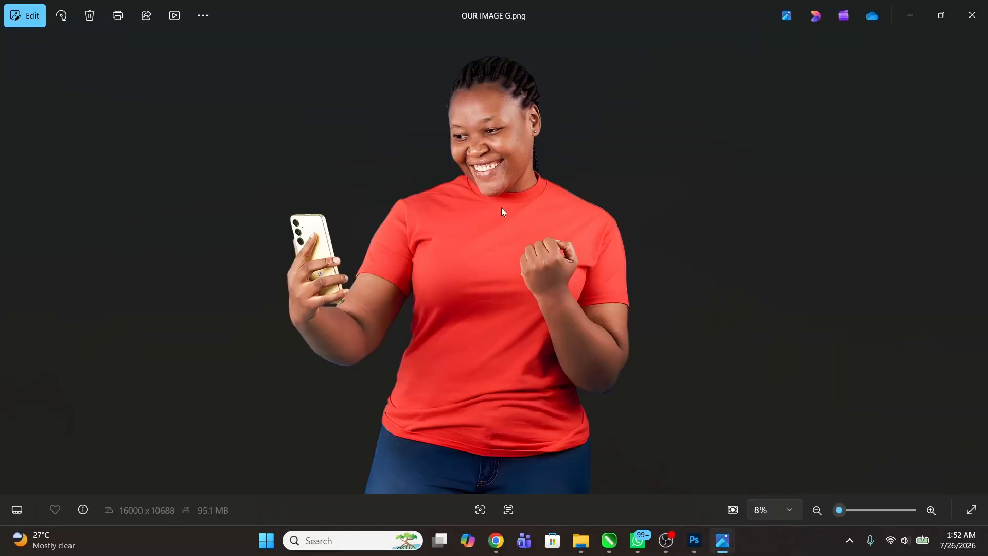
pyautogui.moveTo(726, 532)
pyautogui.click(768, 474)
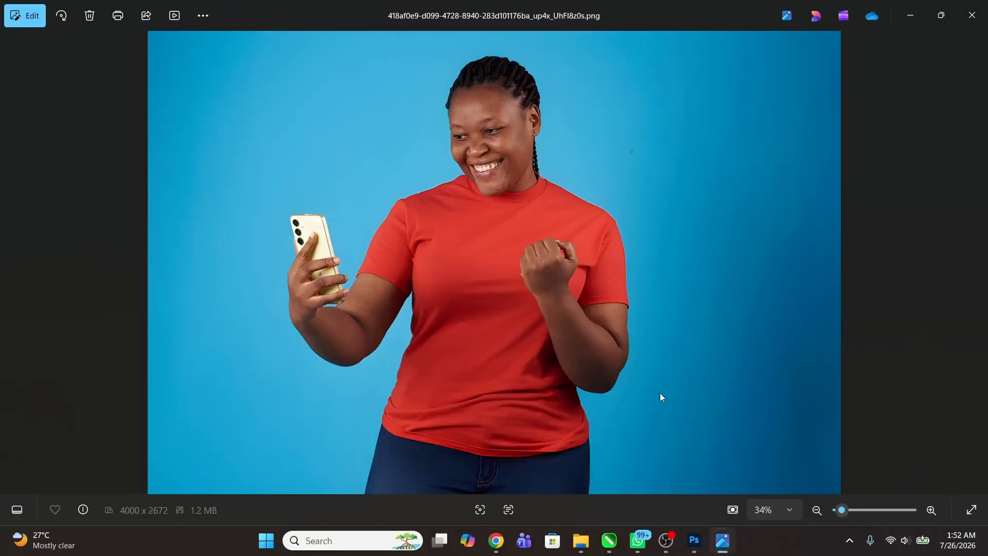
pyautogui.moveTo(722, 541)
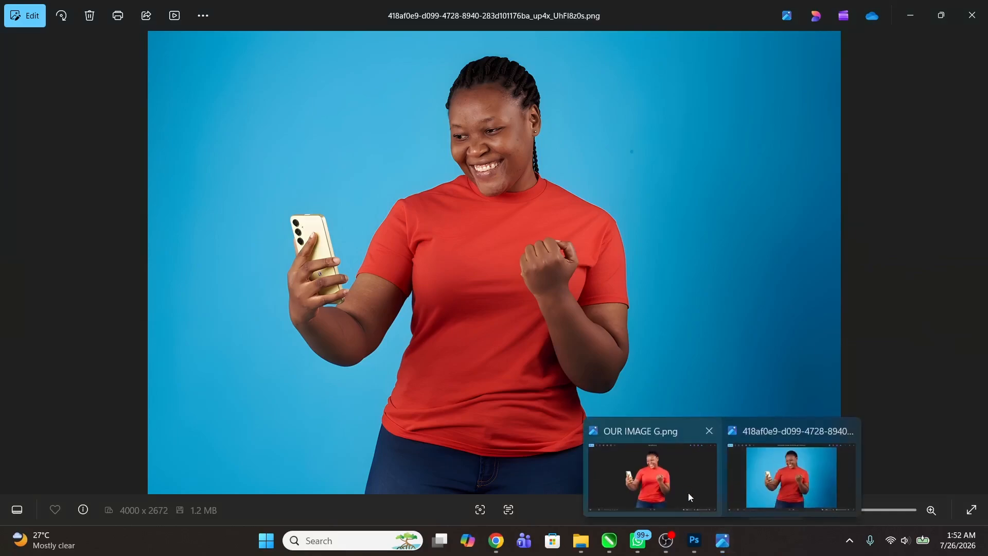
pyautogui.click(687, 493)
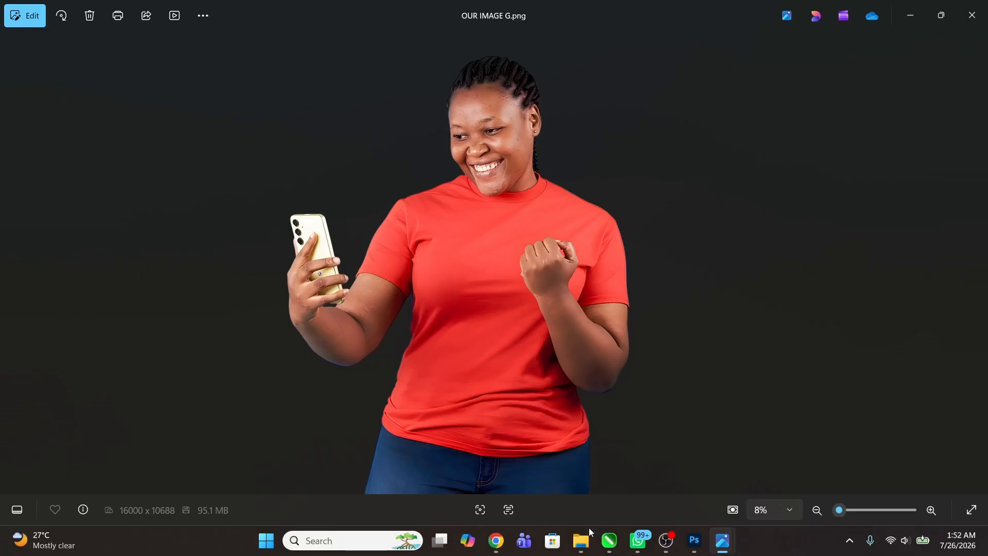
# Step: Switch to Chrome and load the nohat.cc home page in the AI Image Editor's tab
pyautogui.click(494, 548)
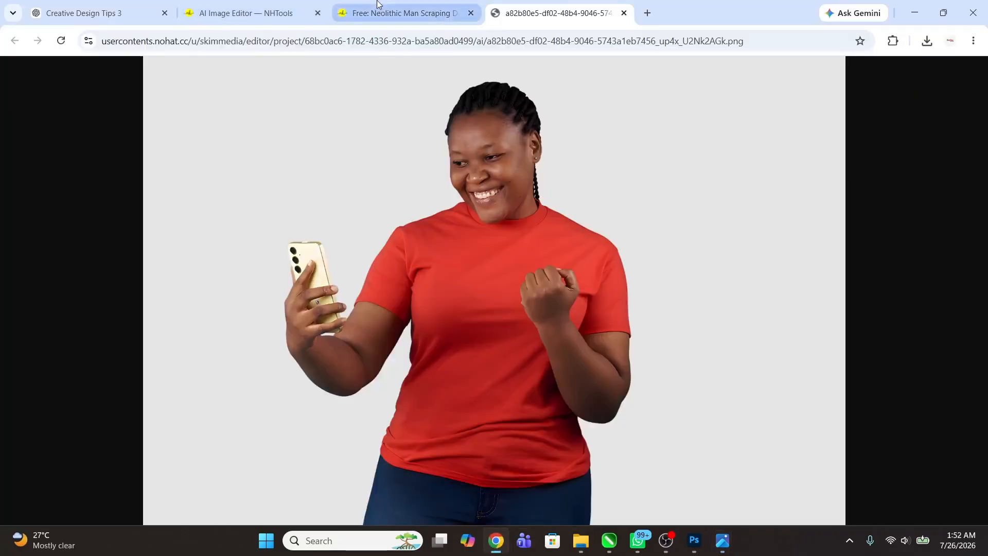
pyautogui.click(404, 13)
pyautogui.click(252, 13)
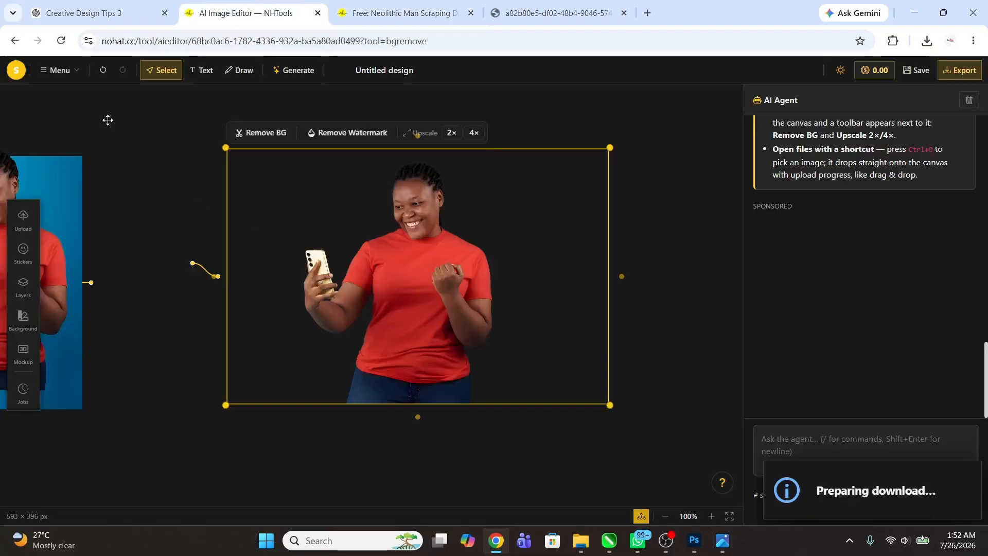
pyautogui.click(204, 36)
pyautogui.write('noh')
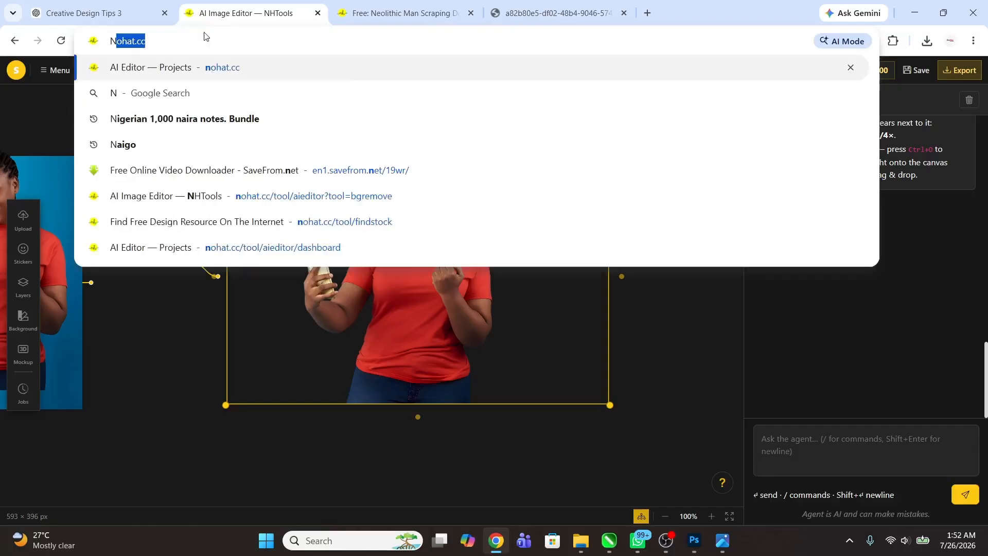
pyautogui.press('Return')
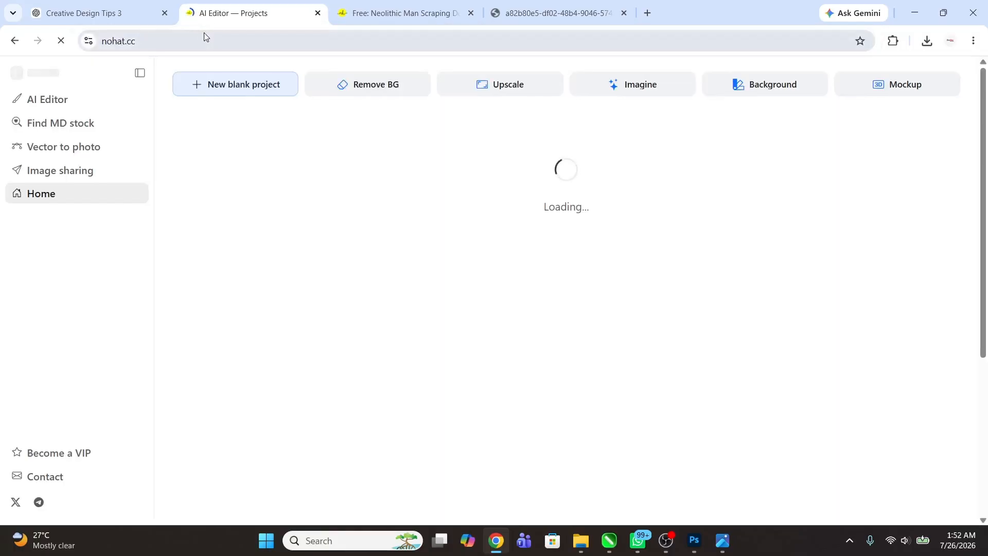